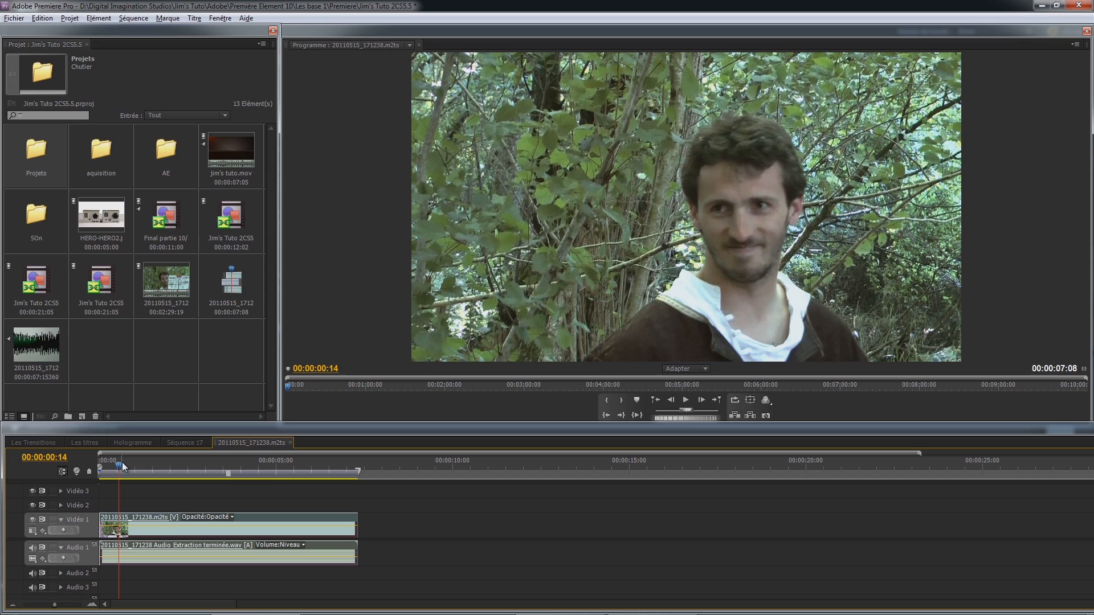
Play the 20110515_171238.m2ts sequence from its first frame through to the end.
{"action": "left_click_drag", "start_coordinate": [120, 471], "coordinate": [189, 471]}
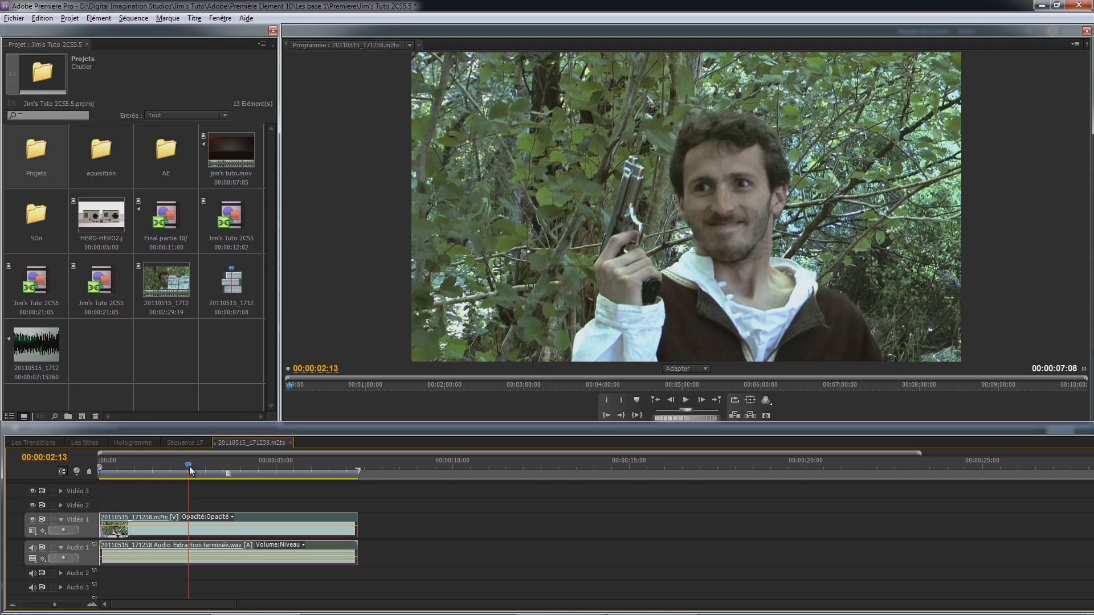
{"action": "key", "text": "Home"}
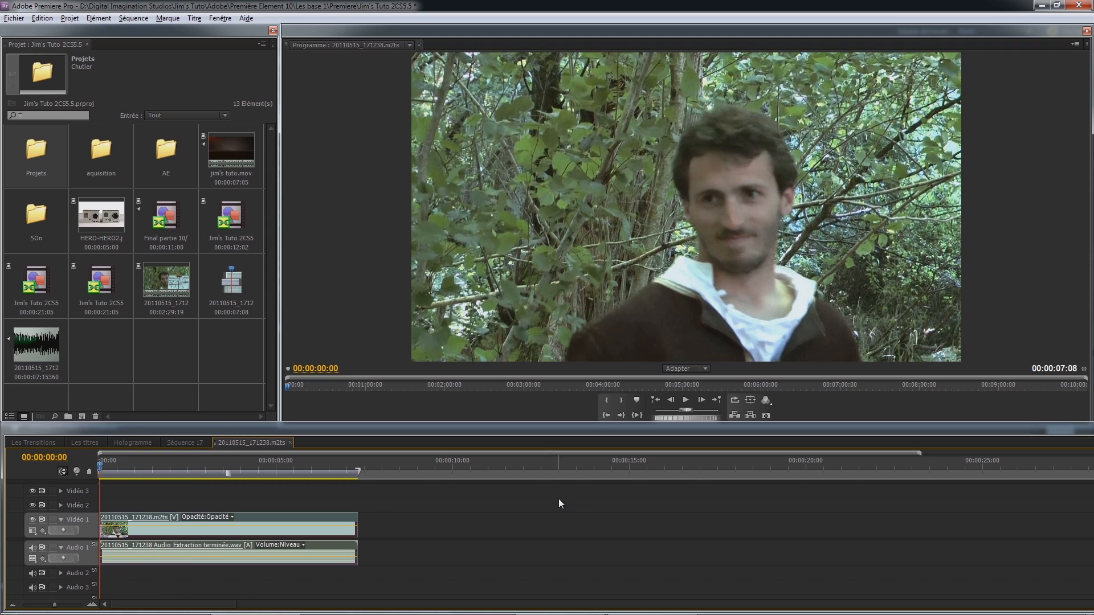
{"action": "key", "text": "space"}
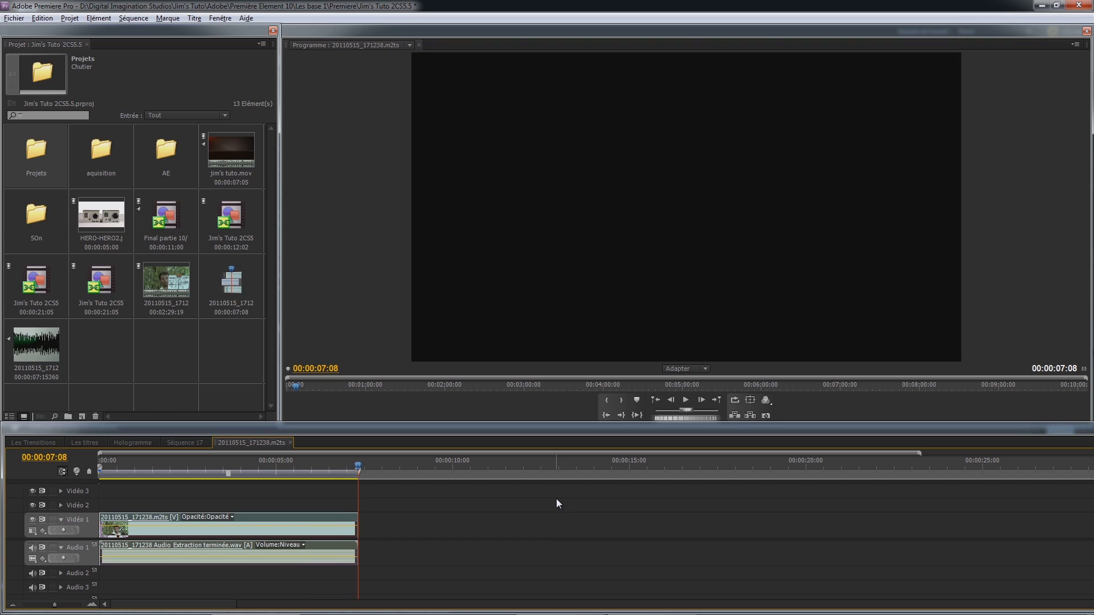
Return to the start of the sequence and send the clip's audio to Adobe Audition for editing.
{"action": "key", "text": "Home"}
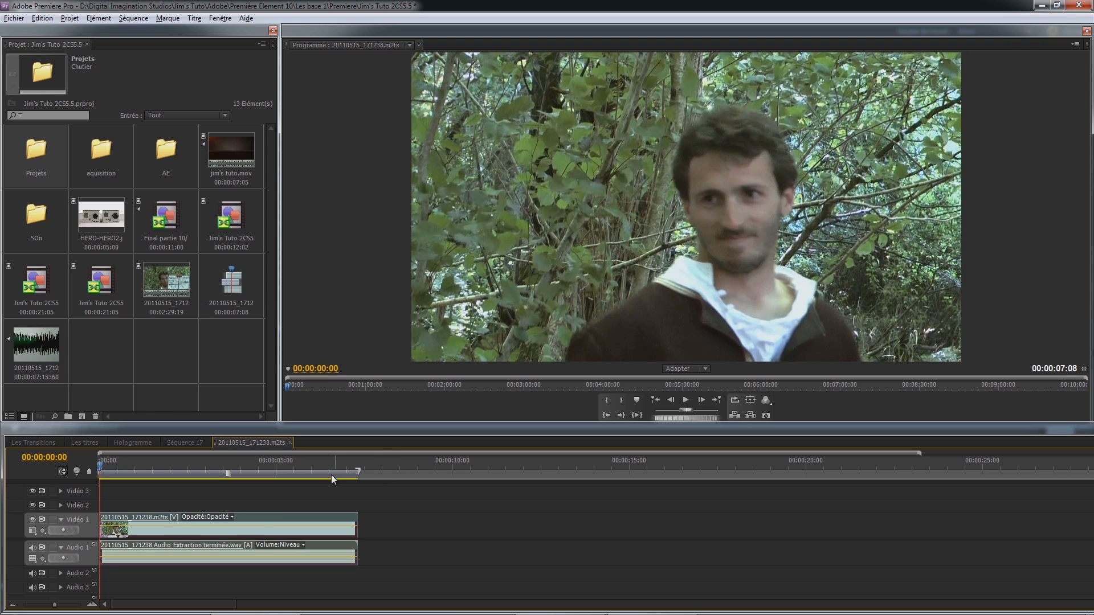
{"action": "right_click", "coordinate": [264, 532]}
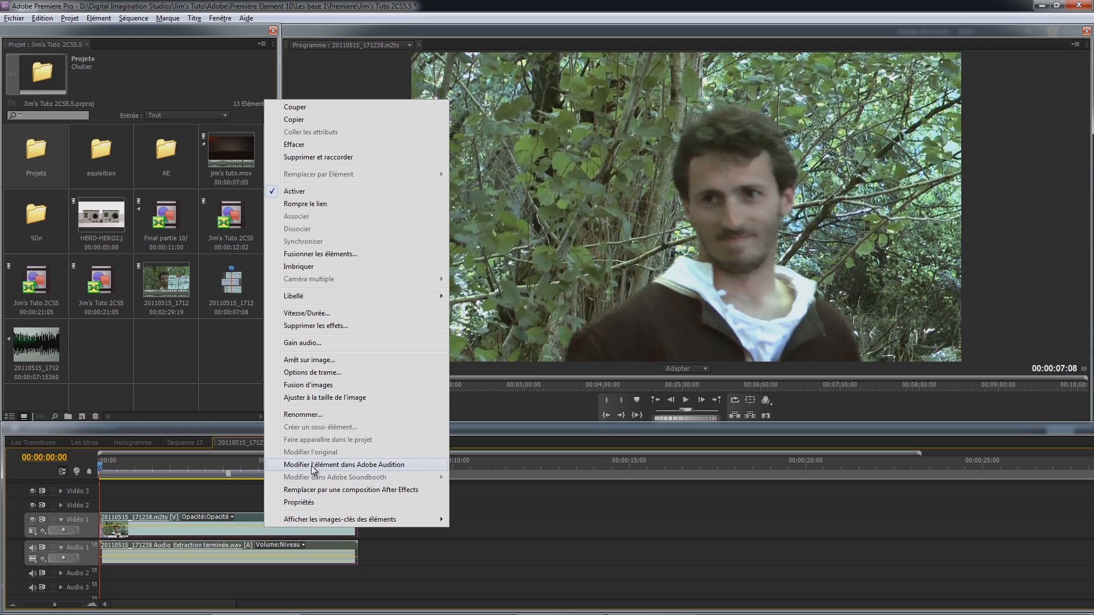
{"action": "left_click", "coordinate": [388, 466]}
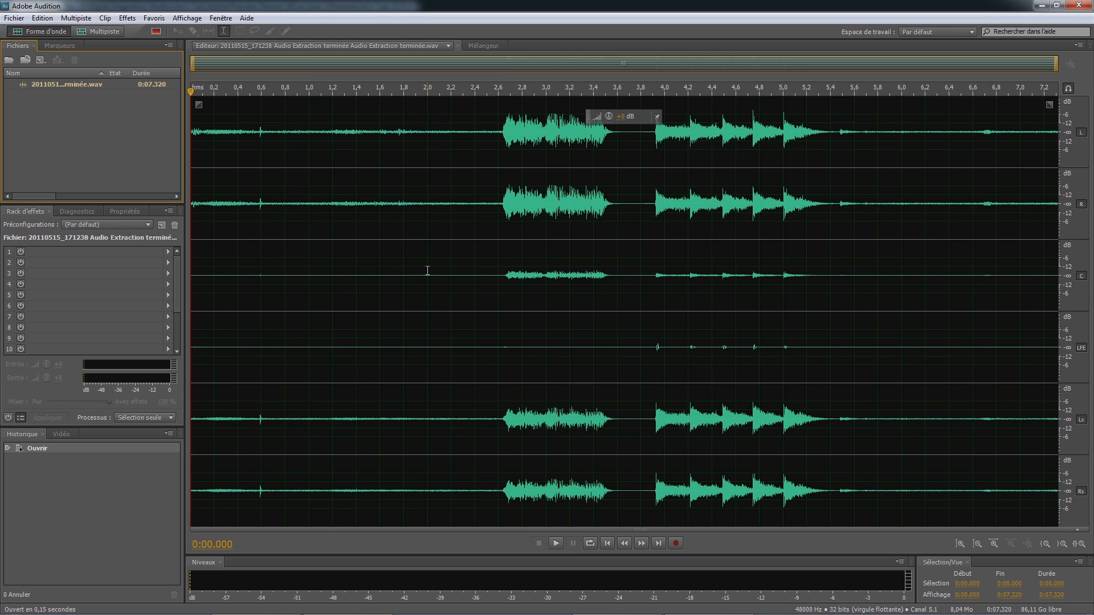
Play the extracted audio from the start to near its end to review the waveform.
{"action": "key", "text": "space"}
{"action": "key", "text": "space"}
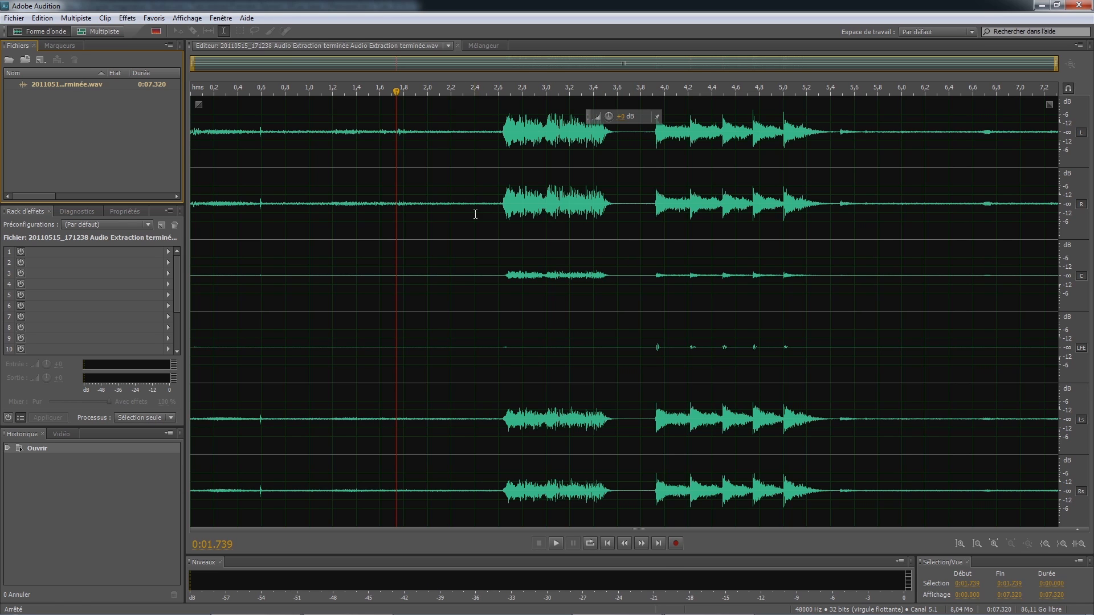
{"action": "key", "text": "space"}
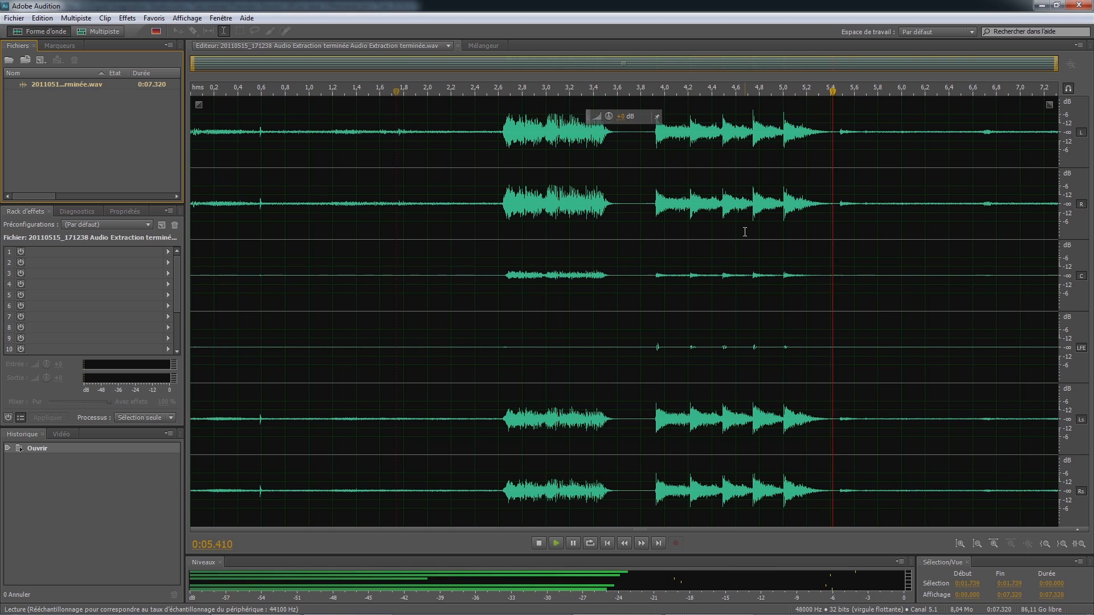
{"action": "key", "text": "space"}
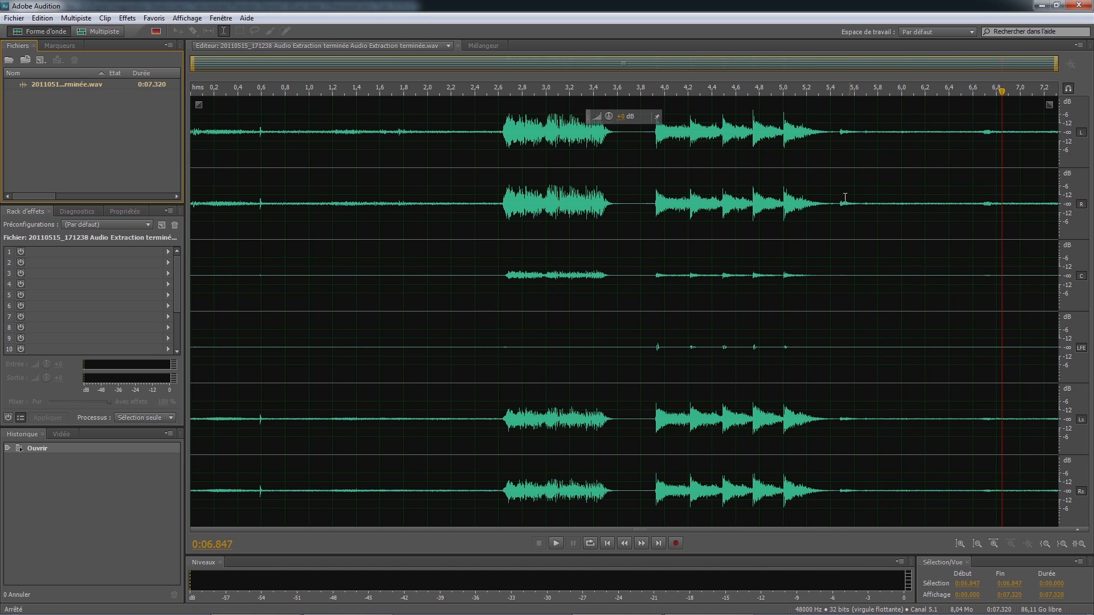
Listen to the opening passage around the short spike near 0.6 s.
{"action": "left_click", "coordinate": [839, 200]}
{"action": "left_click", "coordinate": [228, 199]}
{"action": "key", "text": "space"}
{"action": "key", "text": "space"}
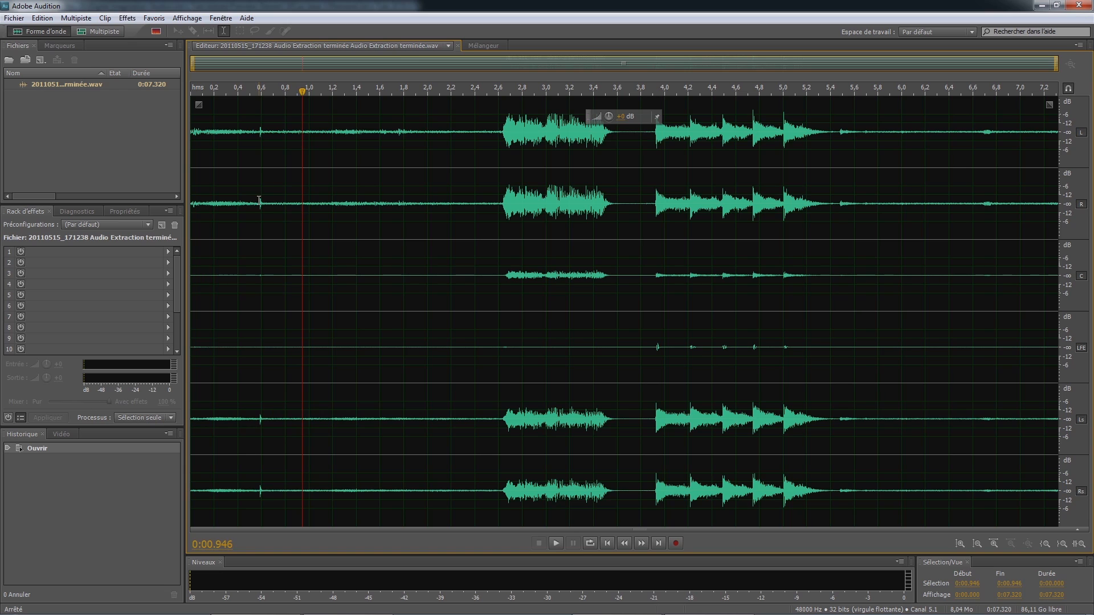
{"action": "left_click", "coordinate": [256, 200]}
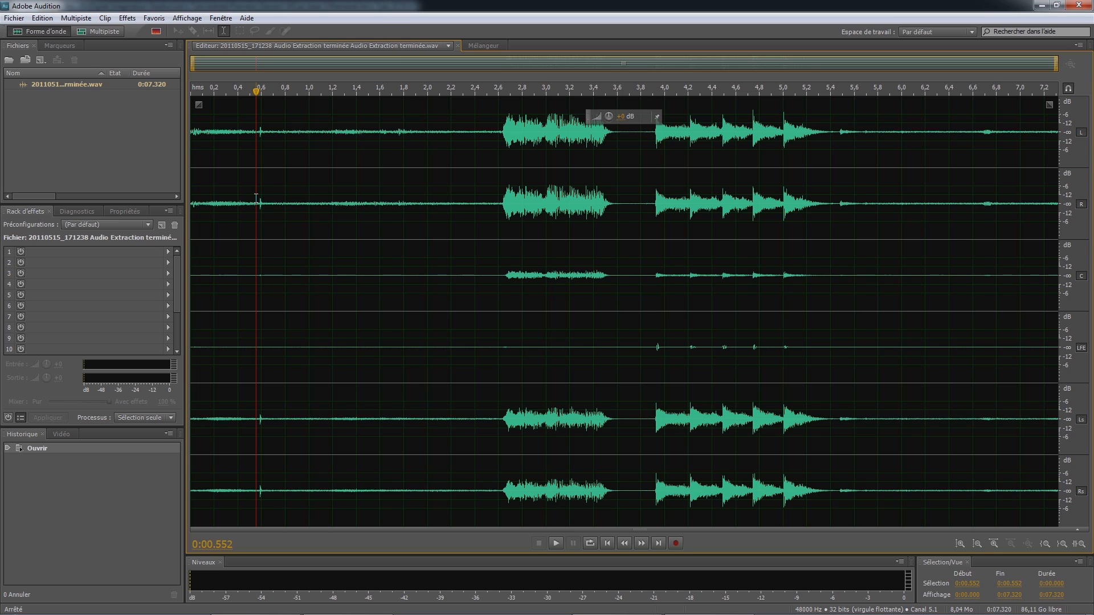
{"action": "left_click", "coordinate": [243, 181]}
{"action": "key", "text": "space"}
{"action": "key", "text": "space"}
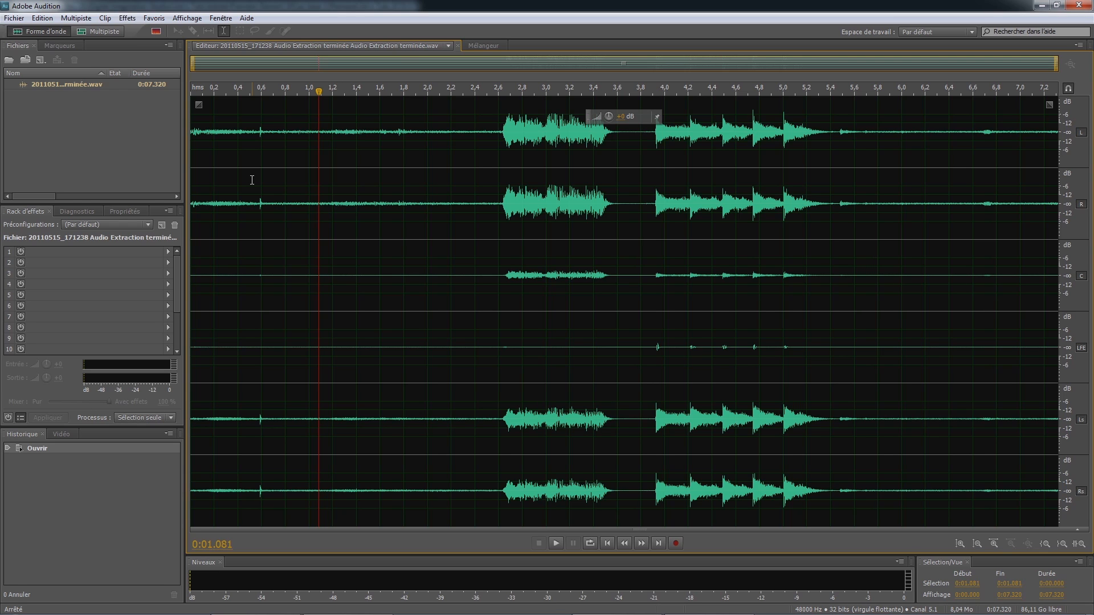
Show the spectral frequency display and enlarge it over the waveform area.
{"action": "left_click", "coordinate": [157, 34]}
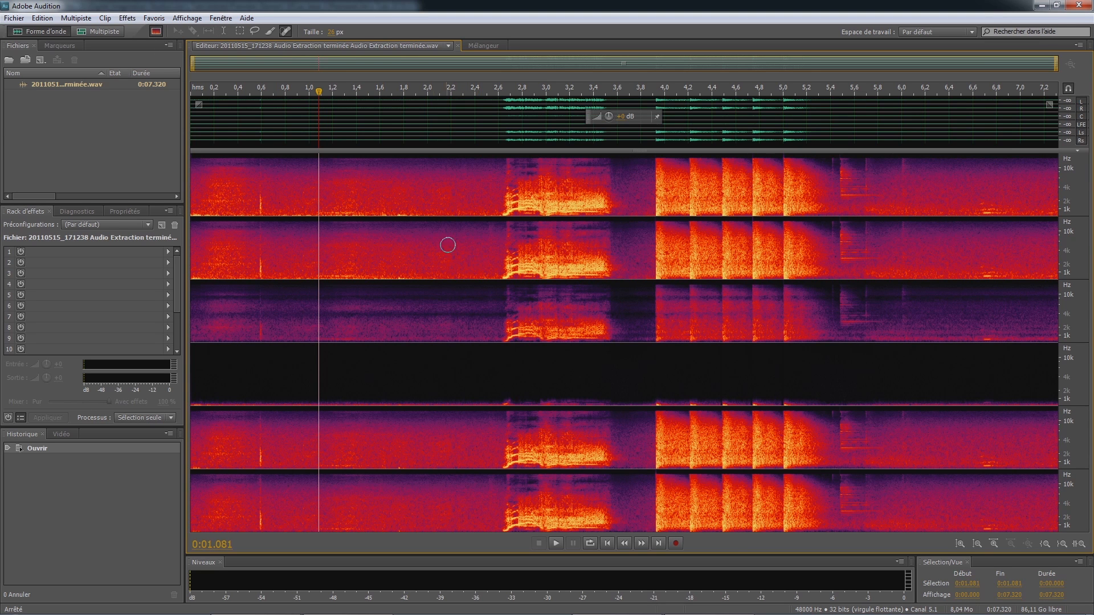
{"action": "left_click", "coordinate": [229, 202]}
{"action": "left_click_drag", "start_coordinate": [383, 147], "coordinate": [388, 121]}
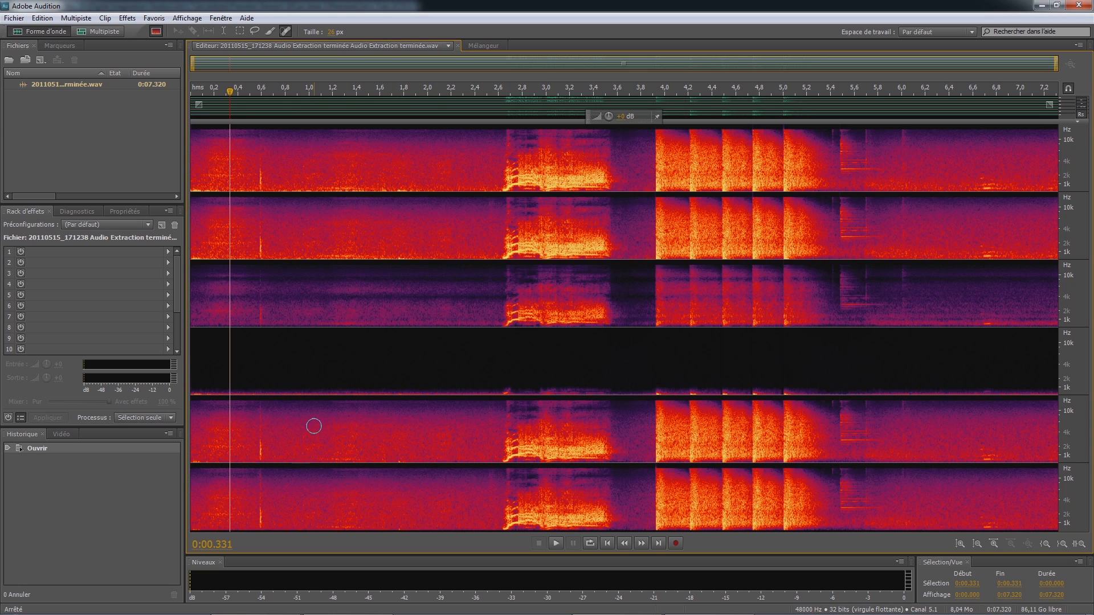
Activate the Time Selection tool and play the opening second to locate the spike near 0.6 s in the spectrum.
{"action": "left_click", "coordinate": [206, 230]}
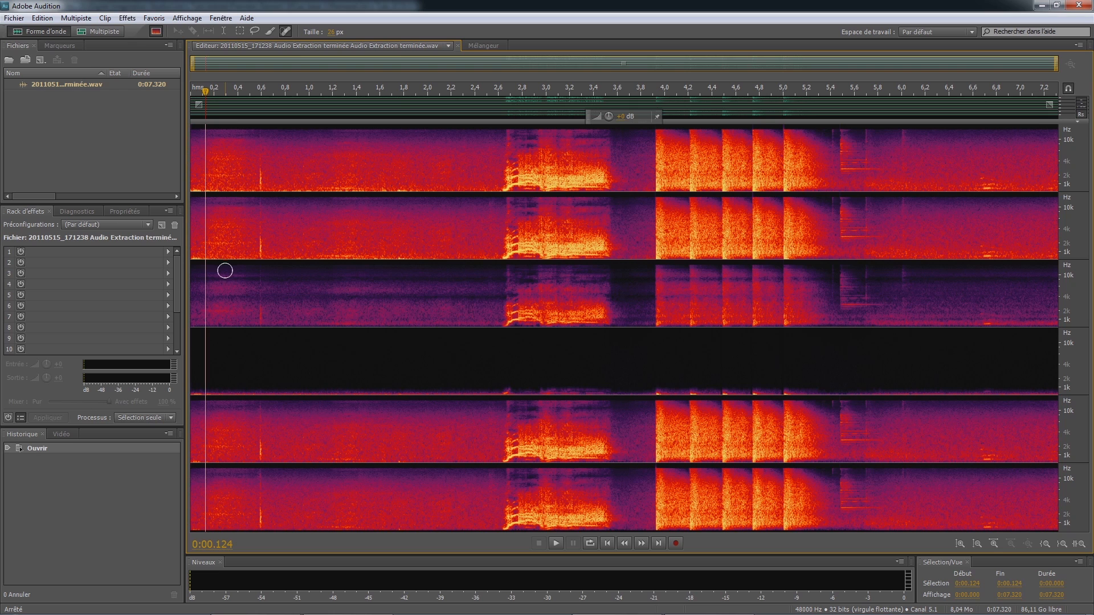
{"action": "left_click", "coordinate": [223, 30]}
{"action": "key", "text": "space"}
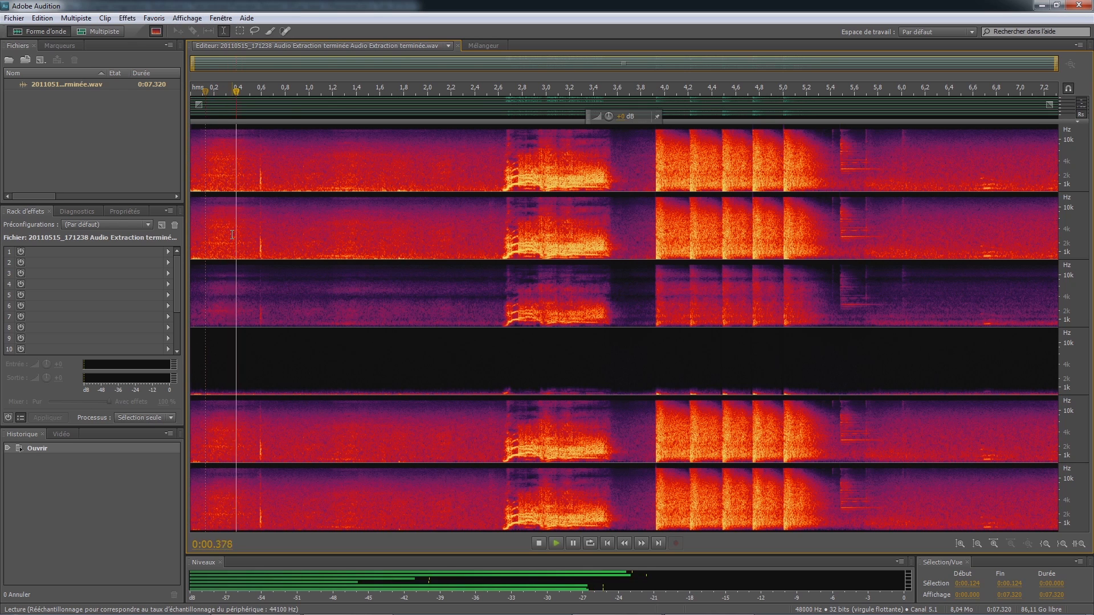
{"action": "left_click", "coordinate": [248, 226]}
{"action": "key", "text": "space"}
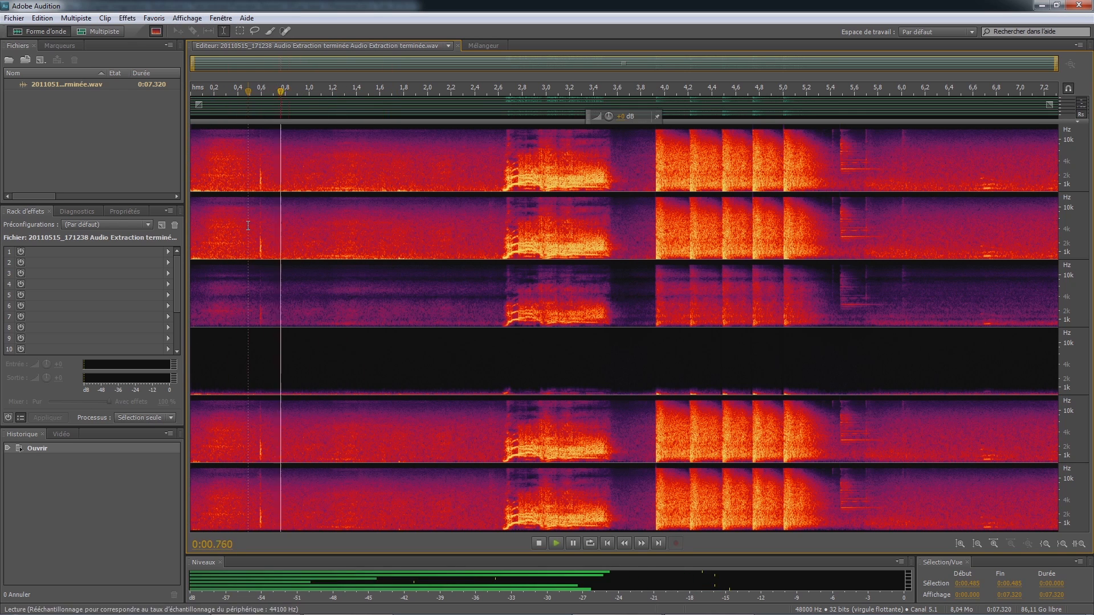
{"action": "left_click", "coordinate": [247, 226]}
{"action": "key", "text": "space"}
{"action": "left_click", "coordinate": [328, 220]}
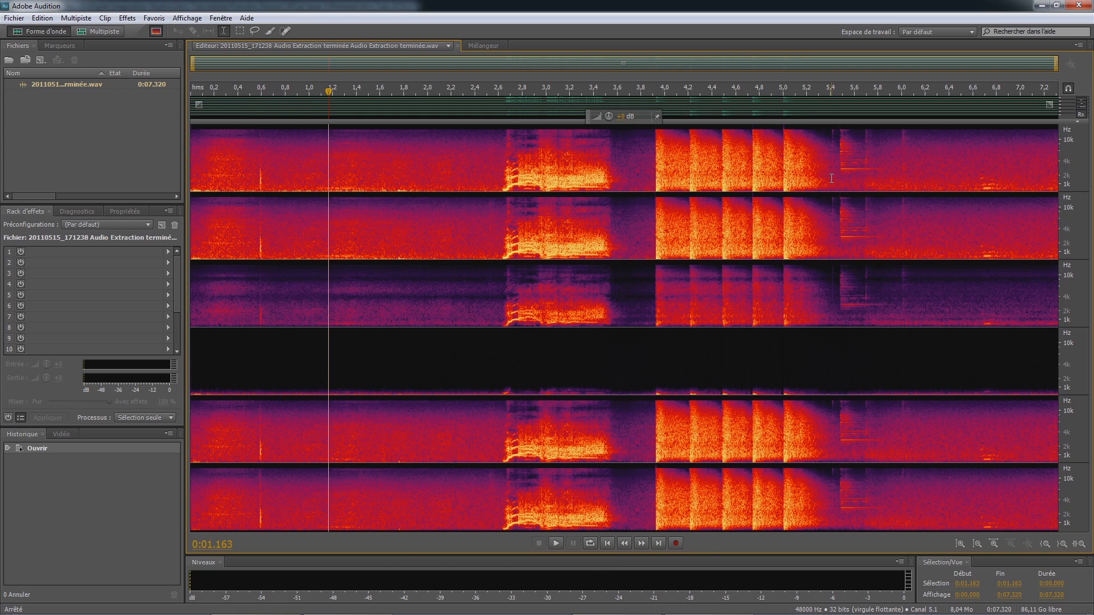
Play the spectral view from just before the loud bursts at 3.9 s to the end of the file.
{"action": "left_click", "coordinate": [650, 199]}
{"action": "key", "text": "space"}
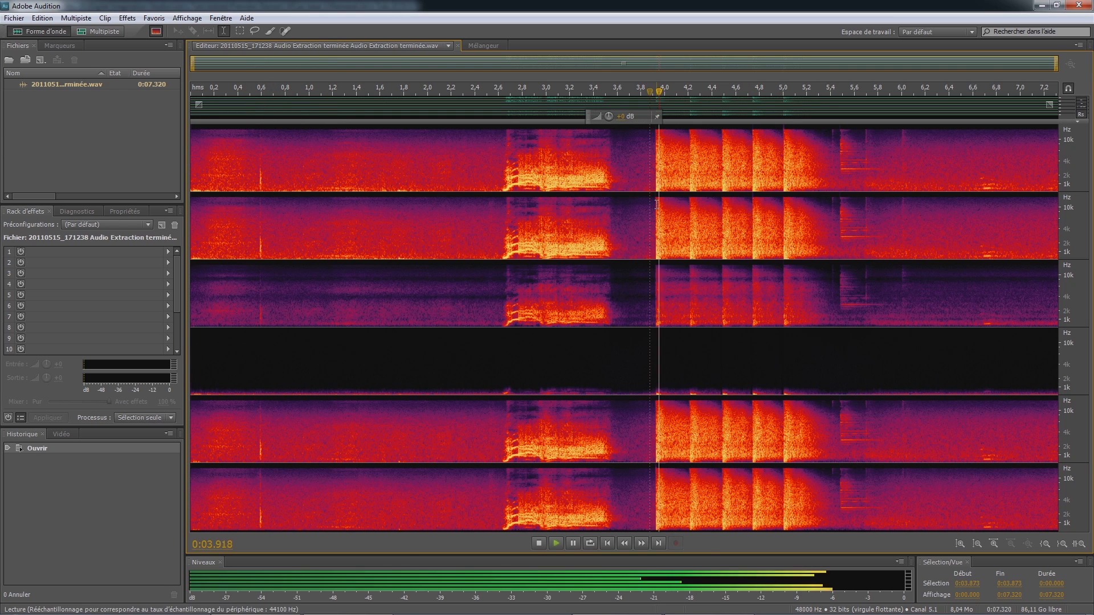
{"action": "key", "text": "space"}
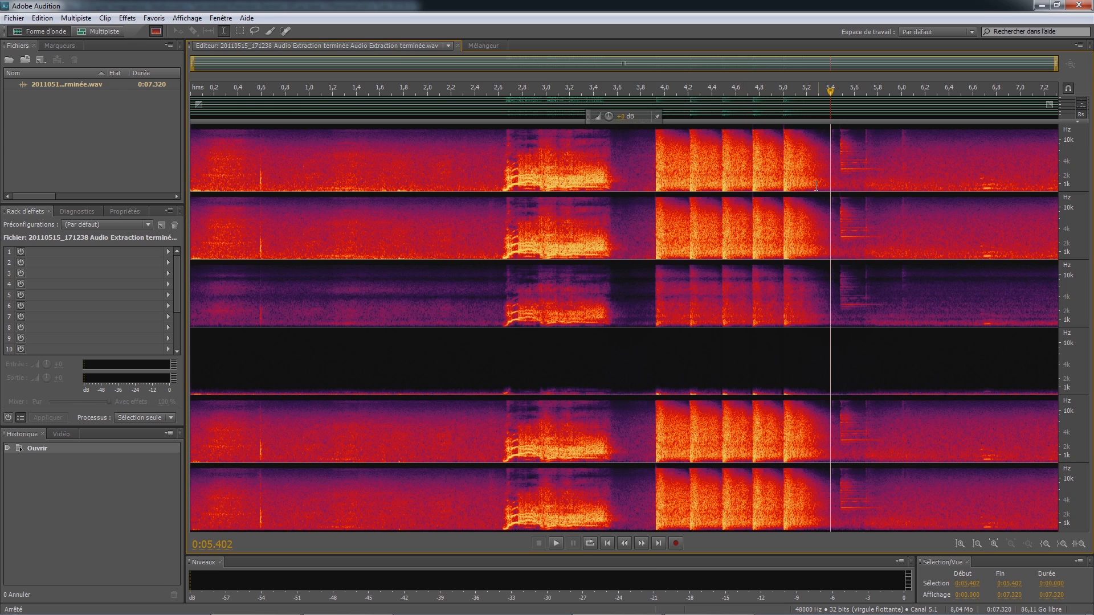
{"action": "key", "text": "space"}
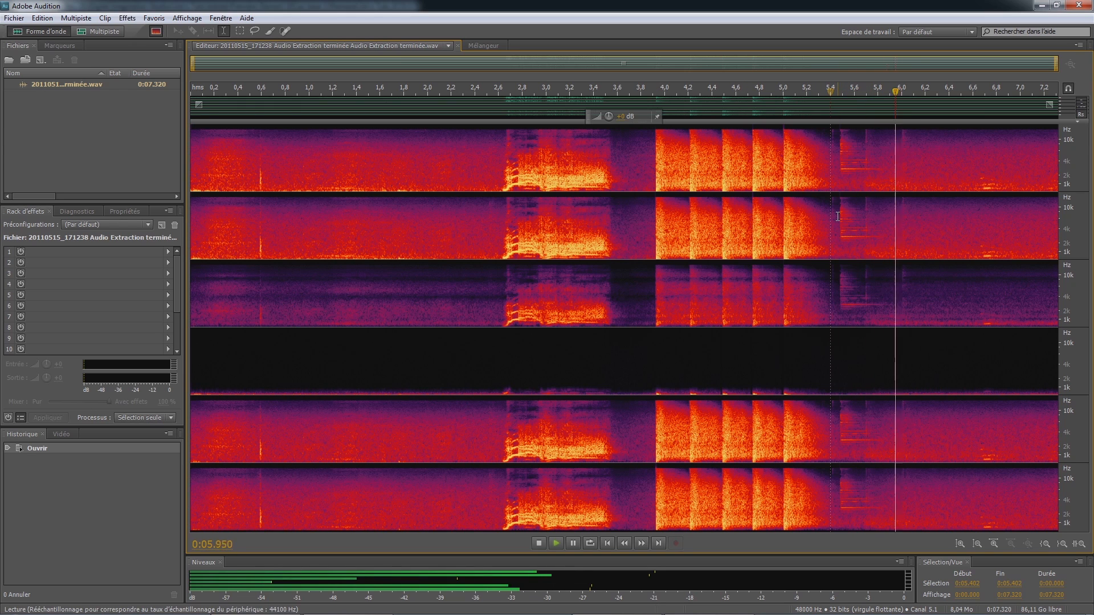
{"action": "key", "text": "space"}
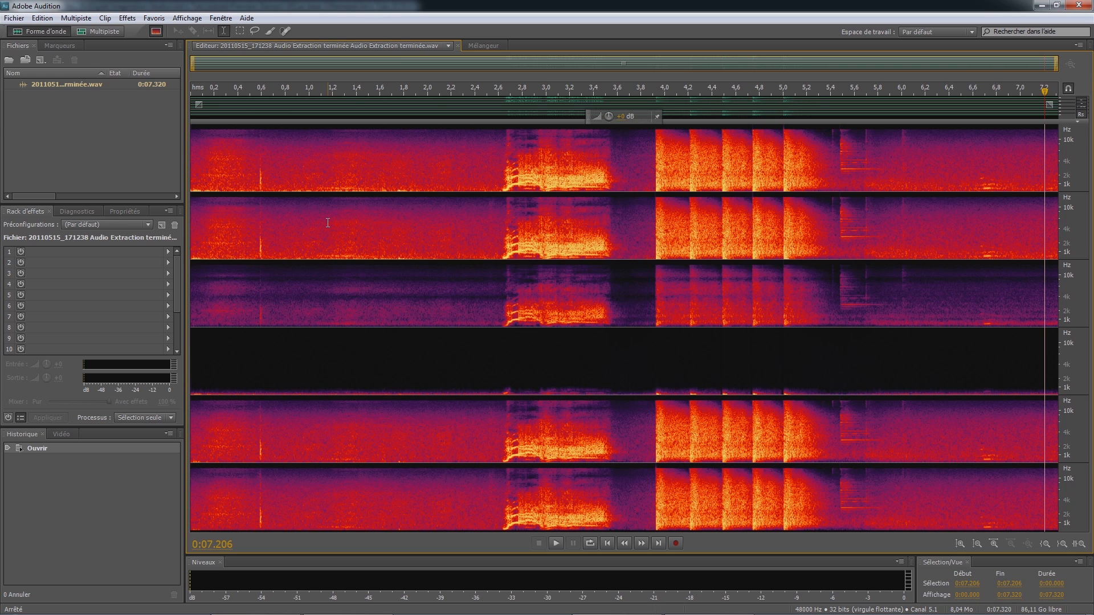
Examine the end of the file closely and listen to the faint noise between about 6.58 and 6.92 s.
{"action": "scroll", "coordinate": [328, 222], "scroll_direction": "up", "scroll_amount": 3}
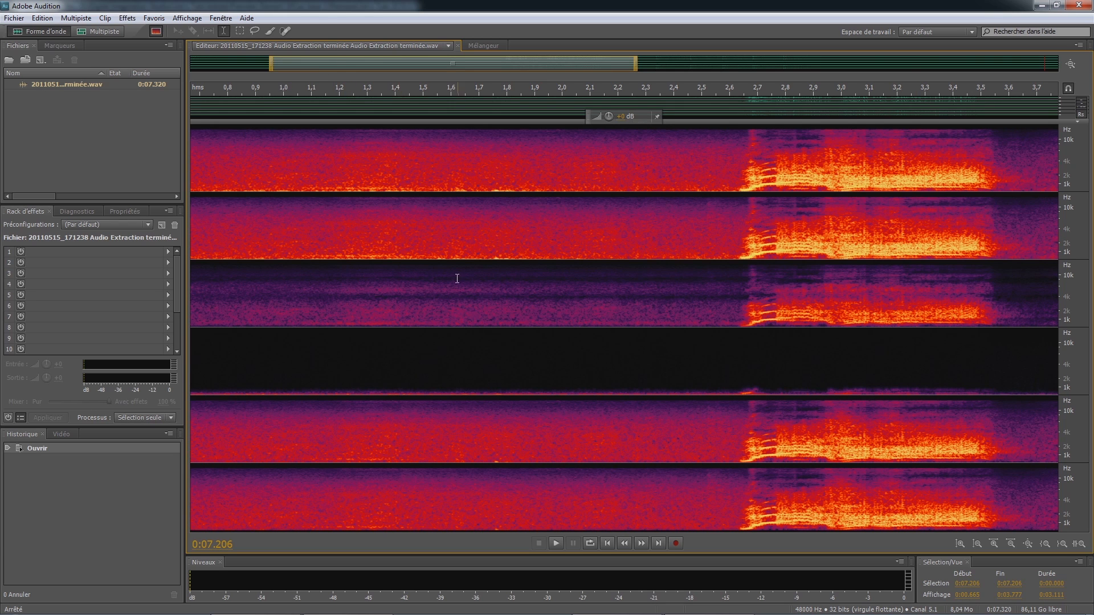
{"action": "left_click_drag", "start_coordinate": [324, 64], "coordinate": [751, 66]}
{"action": "left_click", "coordinate": [856, 196]}
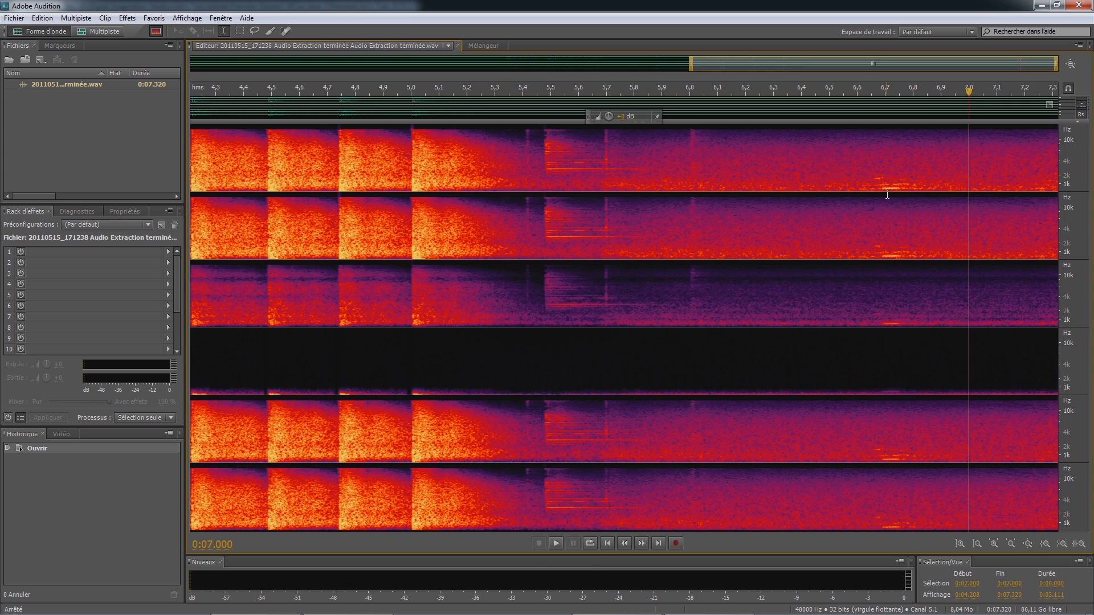
{"action": "left_click", "coordinate": [845, 188]}
{"action": "key", "text": "space"}
{"action": "left_click_drag", "start_coordinate": [853, 186], "coordinate": [948, 230]}
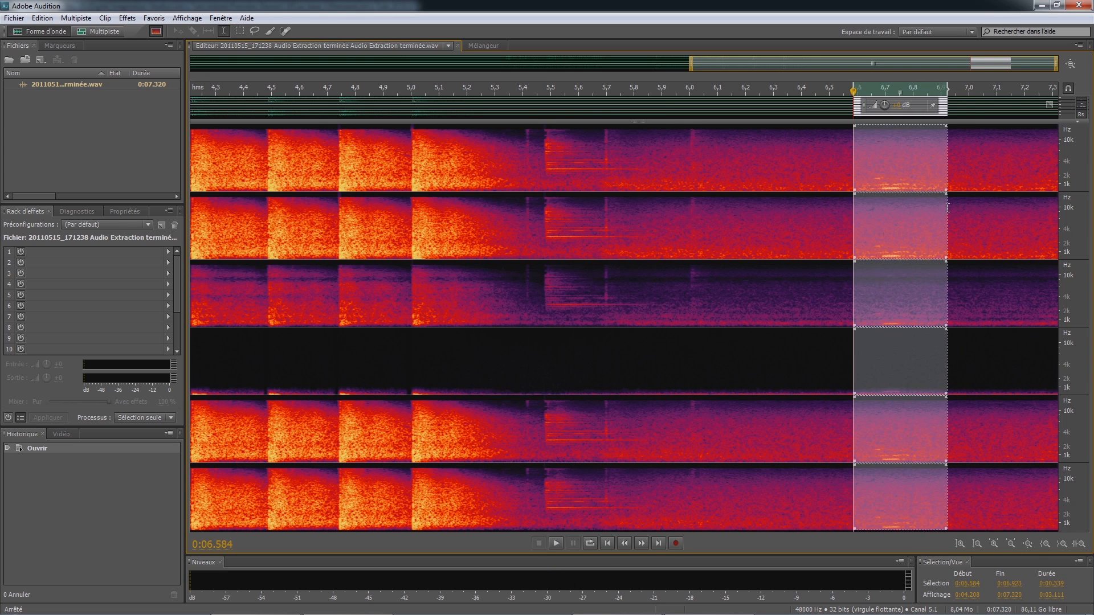
{"action": "key", "text": "space"}
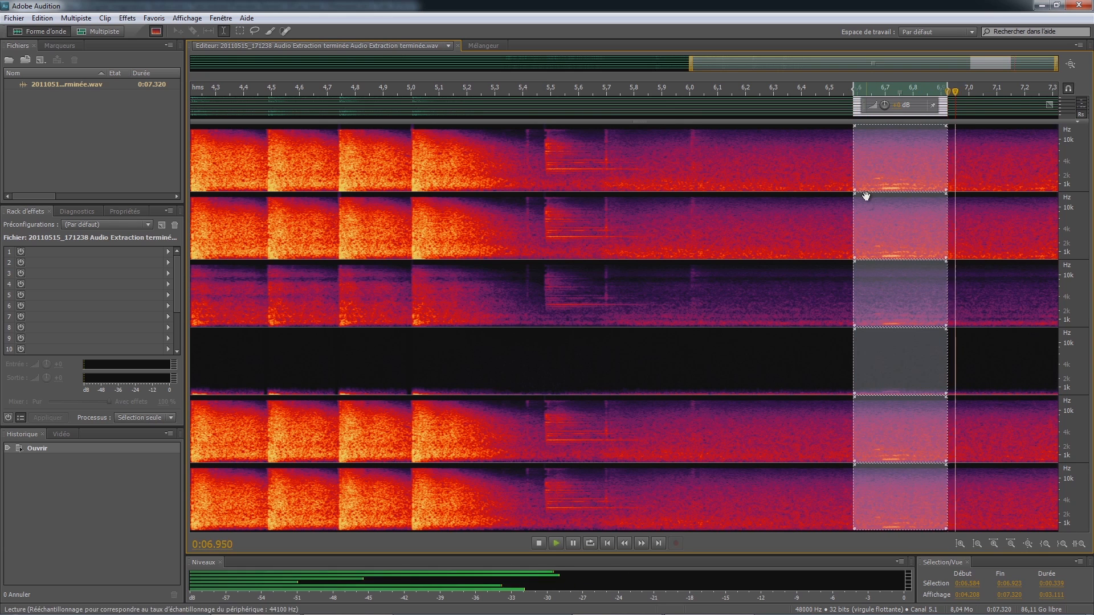
{"action": "key", "text": "space"}
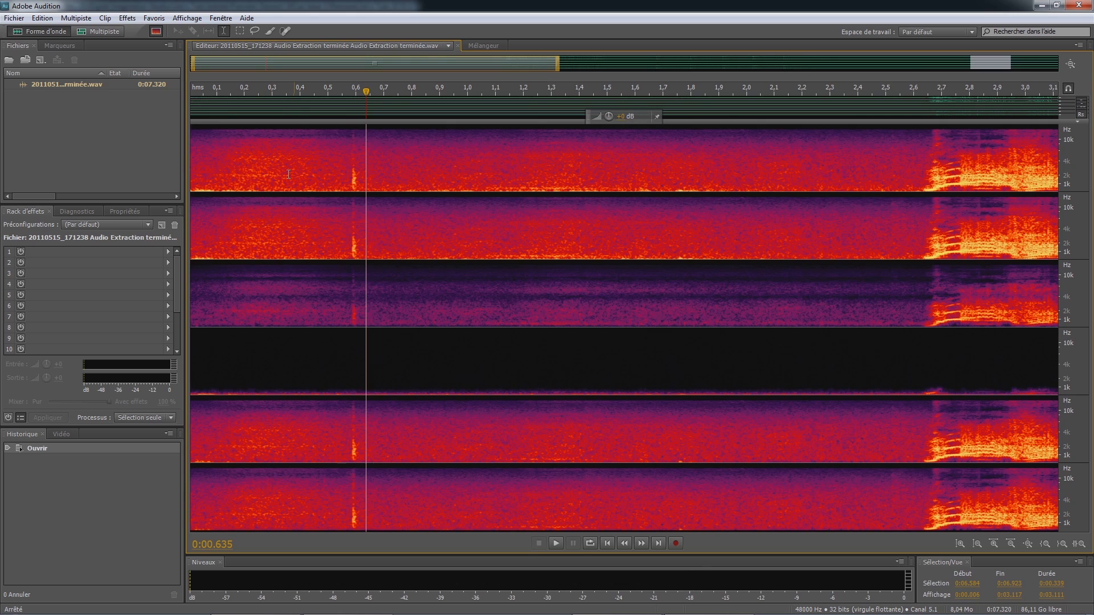
Isolate the short click near 0.59 s in a close view of the spectrum and listen to it repeatedly.
{"action": "left_click", "coordinate": [300, 167]}
{"action": "key", "text": "space"}
{"action": "key", "text": "space"}
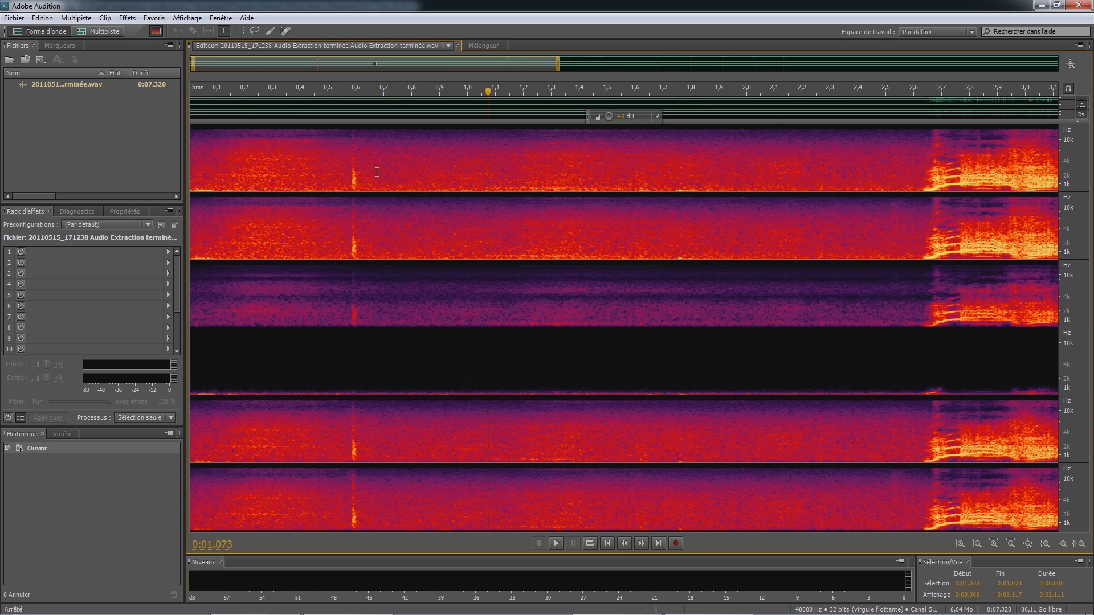
{"action": "left_click", "coordinate": [351, 177]}
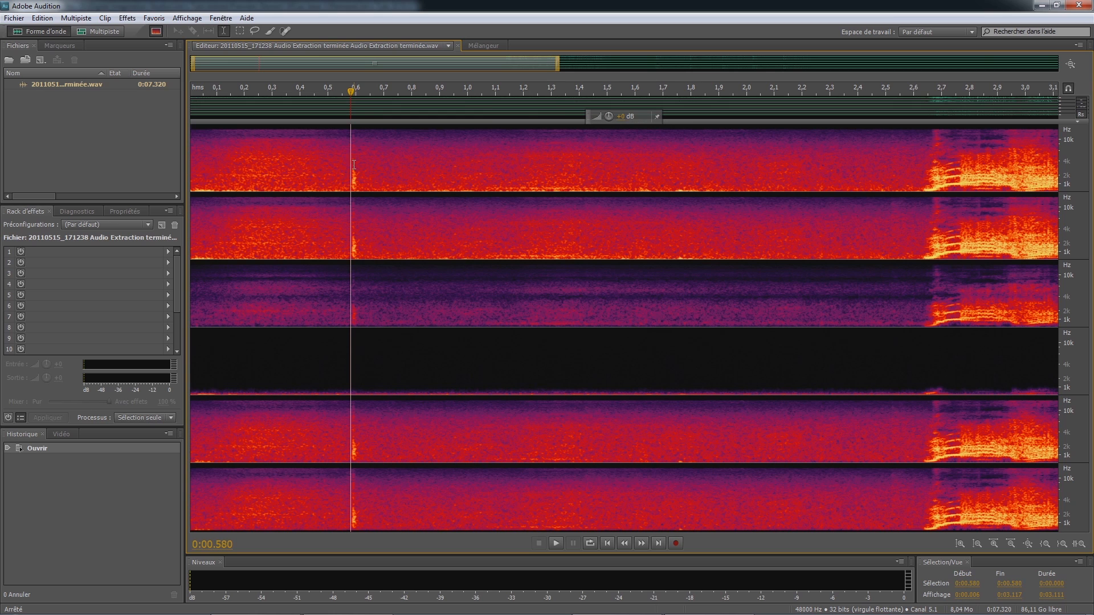
{"action": "key", "text": "space"}
{"action": "left_click", "coordinate": [350, 190]}
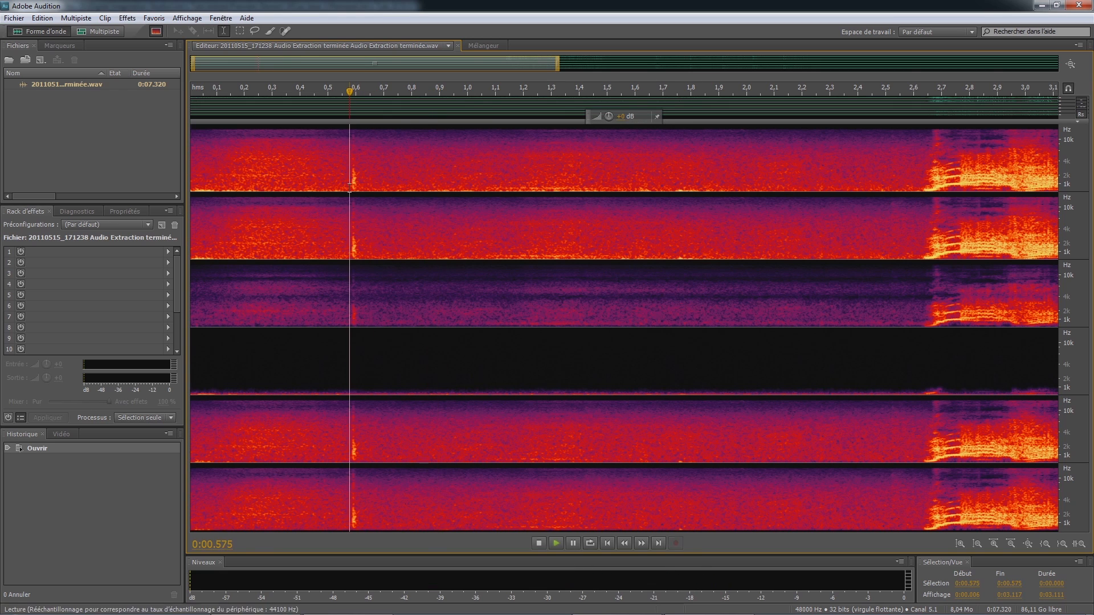
{"action": "left_click", "coordinate": [348, 186]}
{"action": "key", "text": "space"}
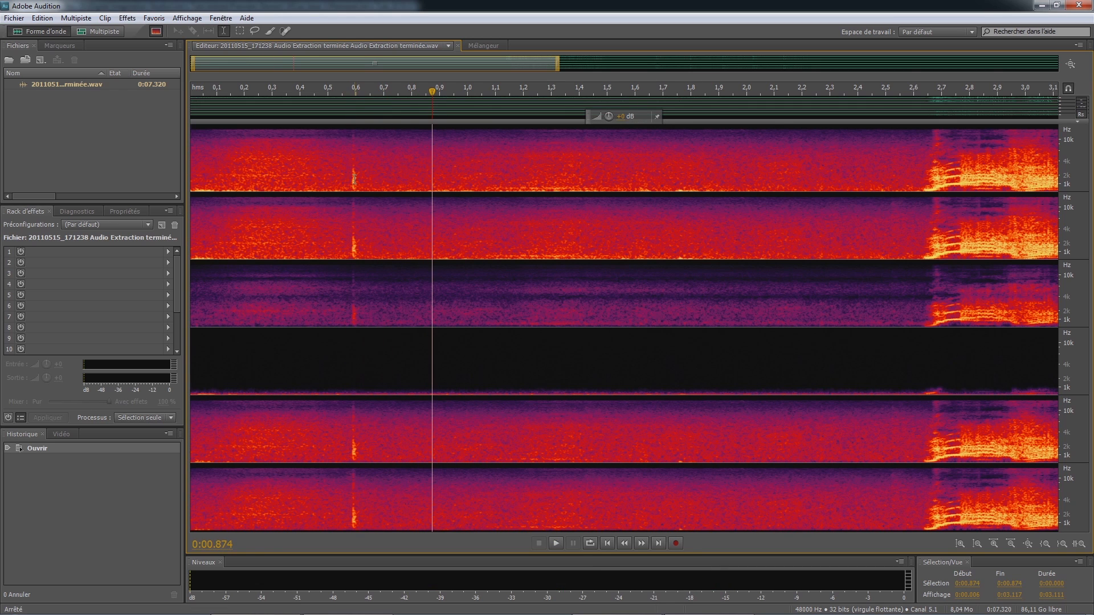
{"action": "scroll", "coordinate": [358, 182], "scroll_direction": "up", "scroll_amount": 3}
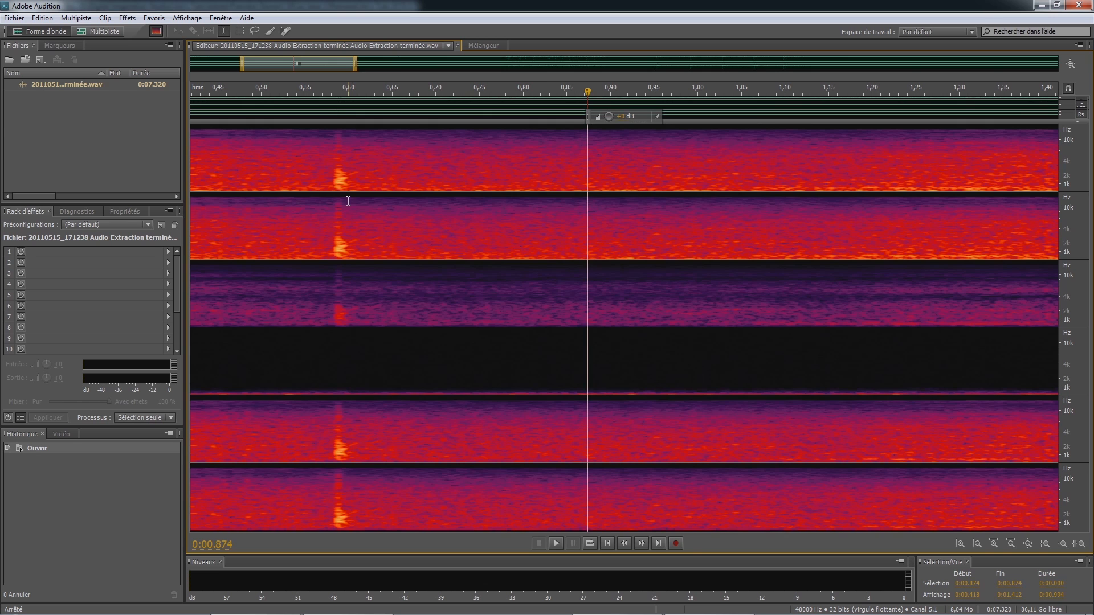
{"action": "left_click", "coordinate": [322, 171]}
{"action": "key", "text": "space"}
{"action": "key", "text": "space"}
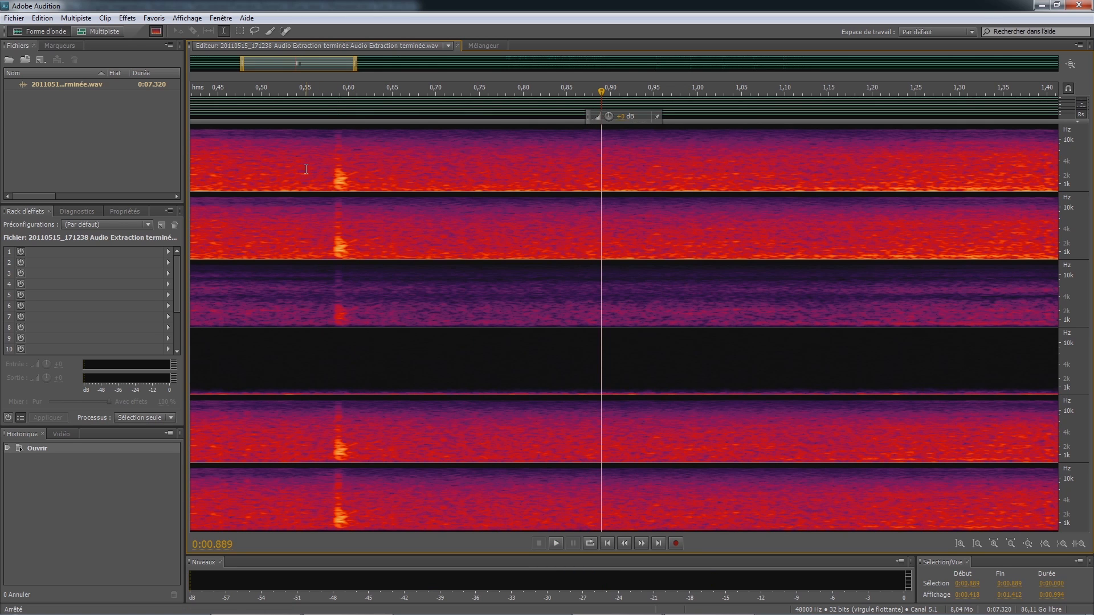
Remove the click near 0.59 s by painting over its spectral trace with the Spot Healing Brush.
{"action": "left_click", "coordinate": [289, 33]}
{"action": "left_click", "coordinate": [332, 32]}
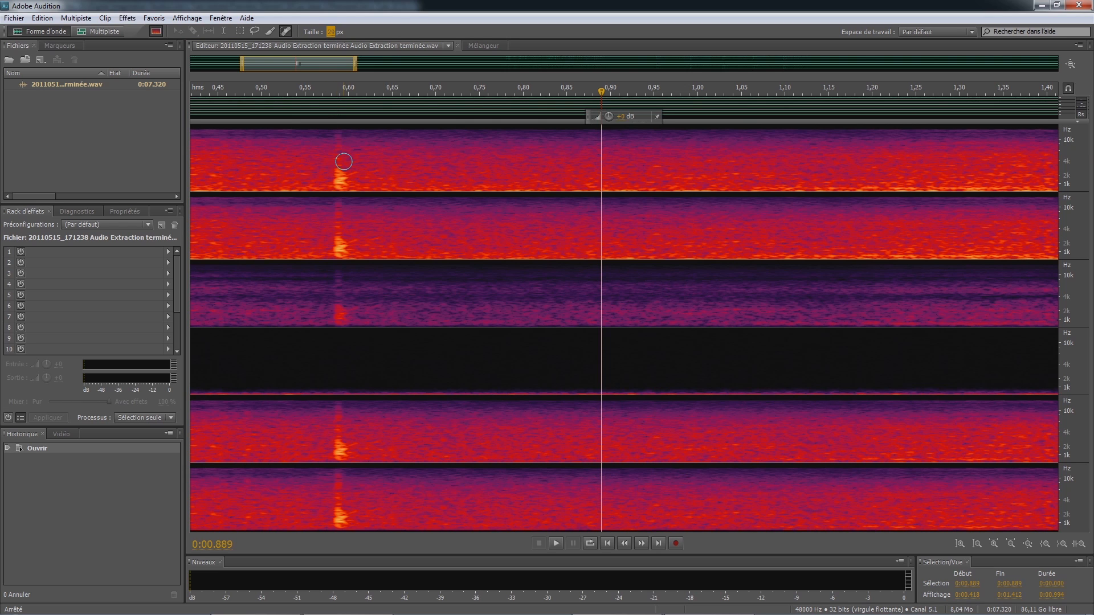
{"action": "mouse_move", "coordinate": [343, 161]}
{"action": "left_mouse_down"}
{"action": "mouse_move", "coordinate": [340, 130]}
{"action": "mouse_move", "coordinate": [339, 184]}
{"action": "mouse_move", "coordinate": [352, 192]}
{"action": "mouse_move", "coordinate": [334, 170]}
{"action": "mouse_move", "coordinate": [336, 180]}
{"action": "left_mouse_up"}
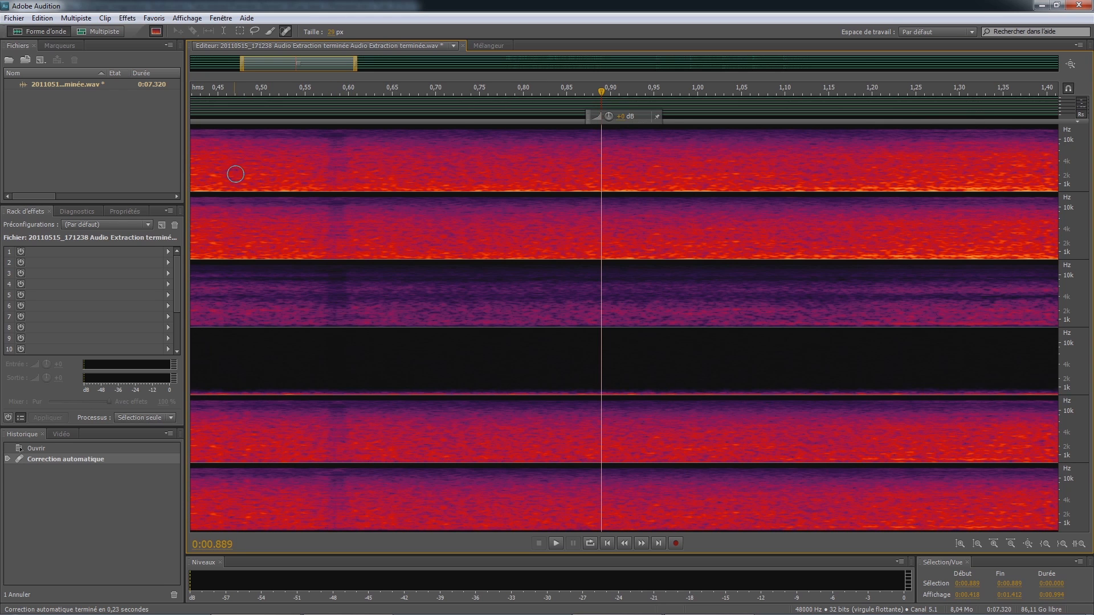
Play the opening of the file repeatedly to check the repaired area near 0.59 s.
{"action": "scroll", "coordinate": [238, 167], "scroll_direction": "down", "scroll_amount": 2}
{"action": "scroll", "coordinate": [240, 170], "scroll_direction": "down", "scroll_amount": 1}
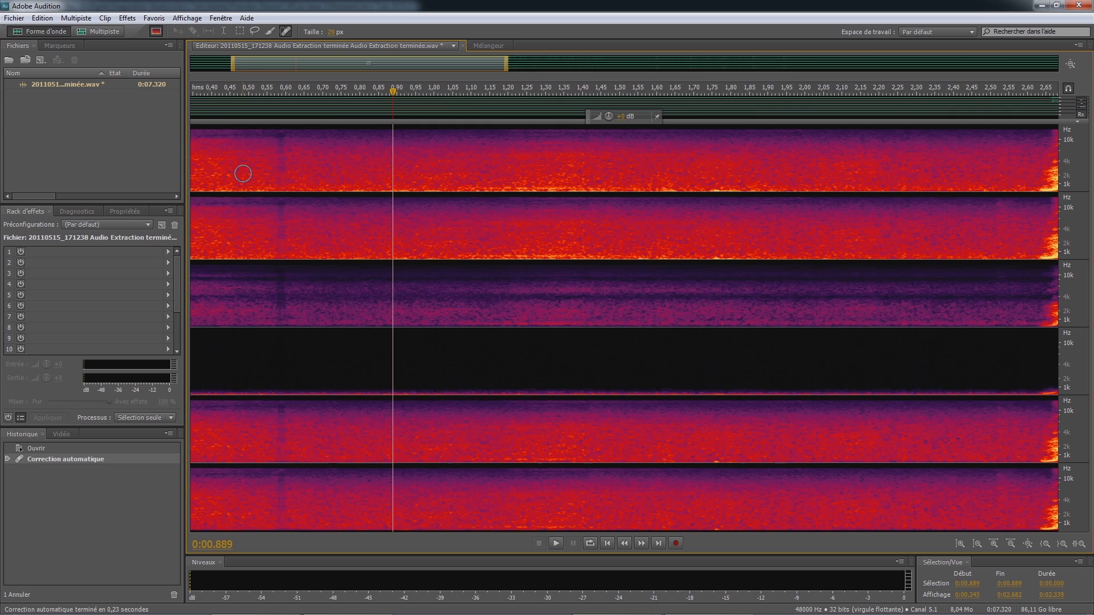
{"action": "left_click", "coordinate": [206, 165]}
{"action": "key", "text": "space"}
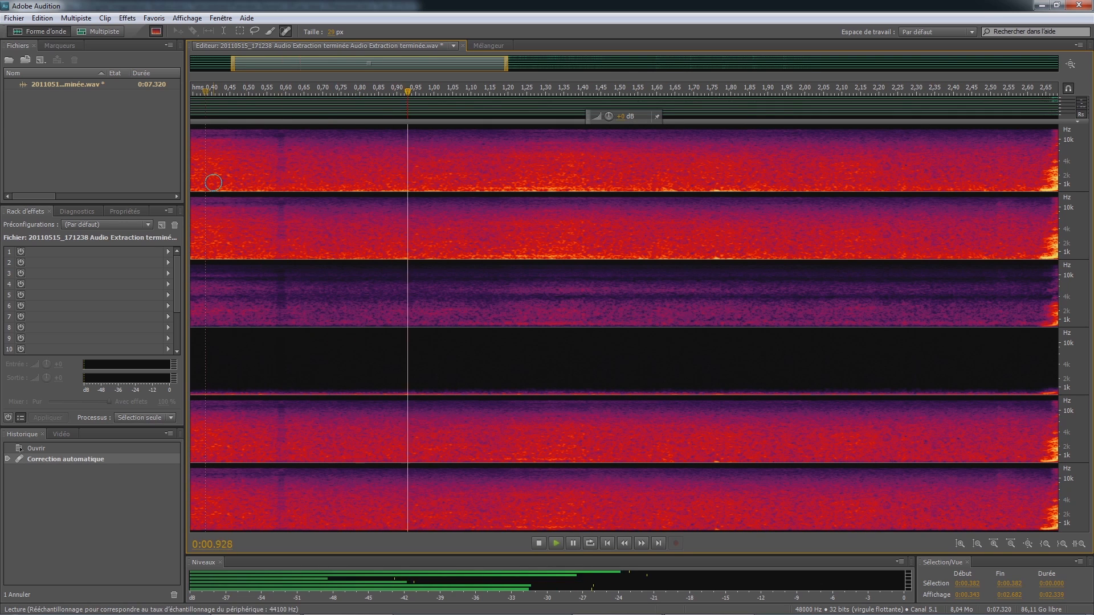
{"action": "key", "text": "space"}
{"action": "left_click_drag", "start_coordinate": [367, 63], "coordinate": [288, 66]}
{"action": "left_click", "coordinate": [205, 178]}
{"action": "key", "text": "space"}
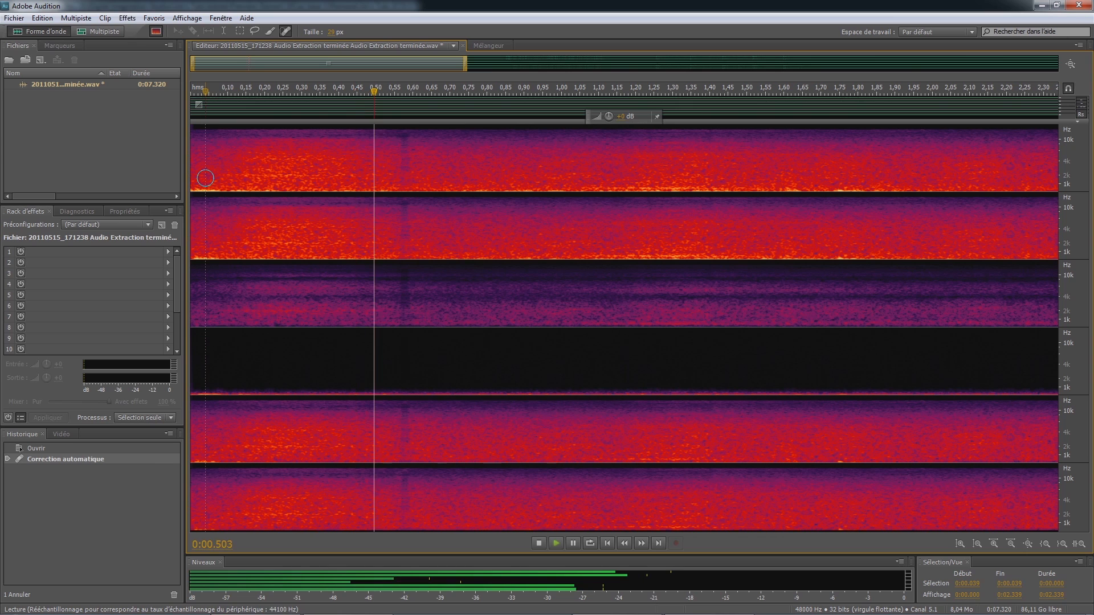
{"action": "key", "text": "space"}
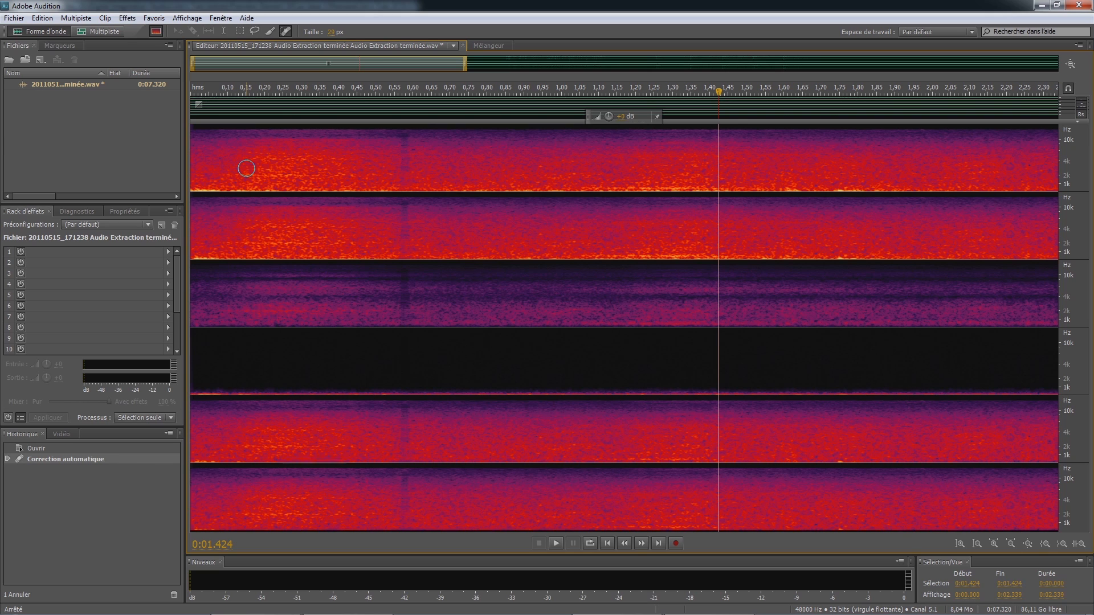
{"action": "left_click", "coordinate": [247, 168]}
{"action": "key", "text": "space"}
{"action": "key", "text": "space"}
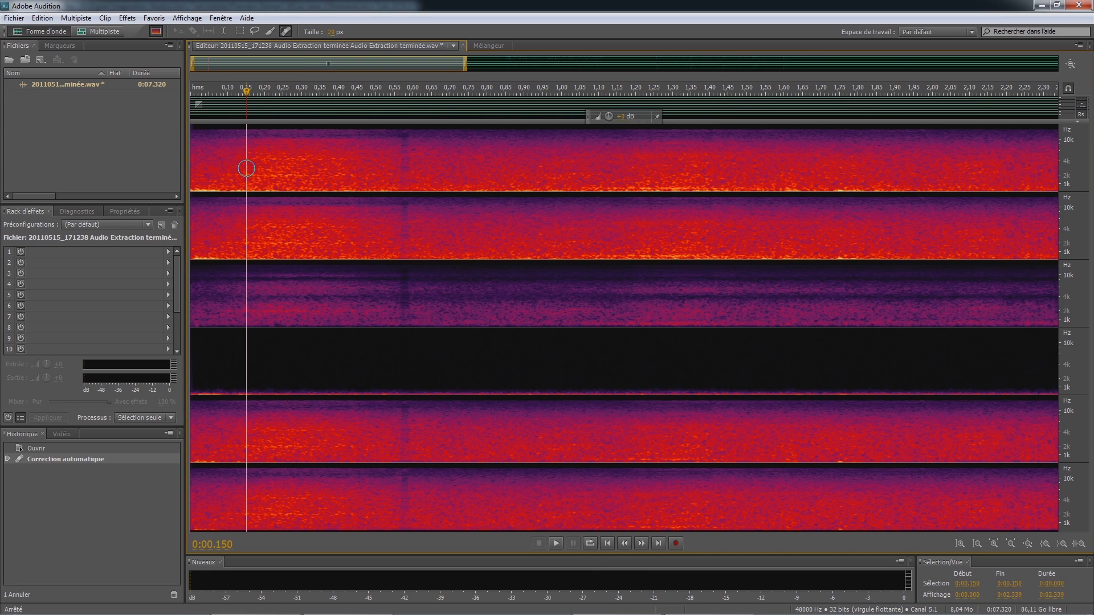
Move to the end of the file and listen to the noises following the last loud burst, between about 5.4 and 5.9 s.
{"action": "scroll", "coordinate": [413, 205], "scroll_direction": "down", "scroll_amount": 6}
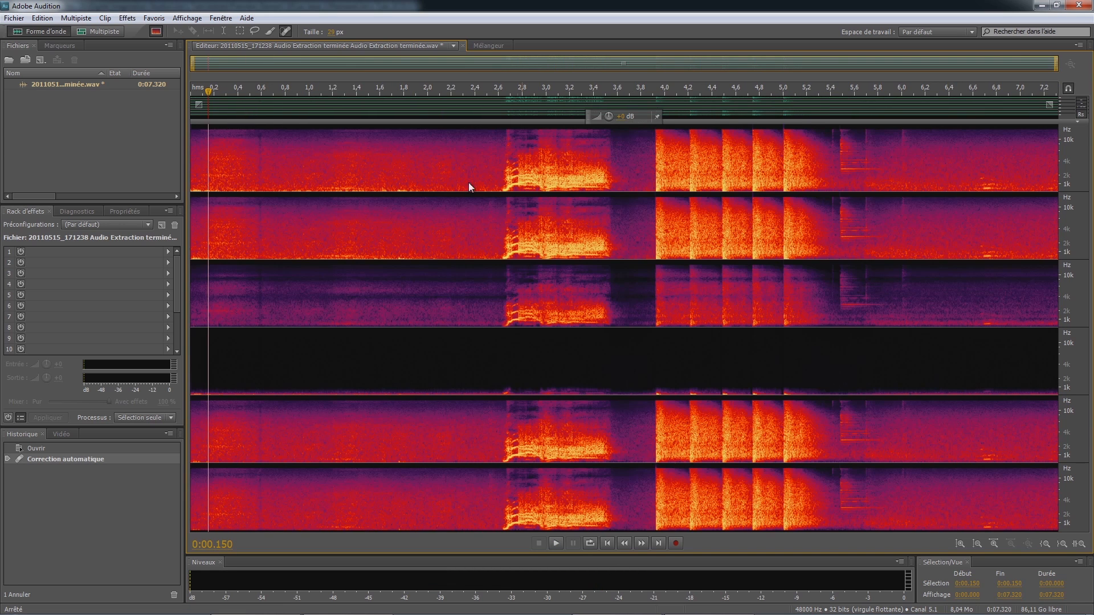
{"action": "scroll", "coordinate": [518, 68], "scroll_direction": "up", "scroll_amount": 4}
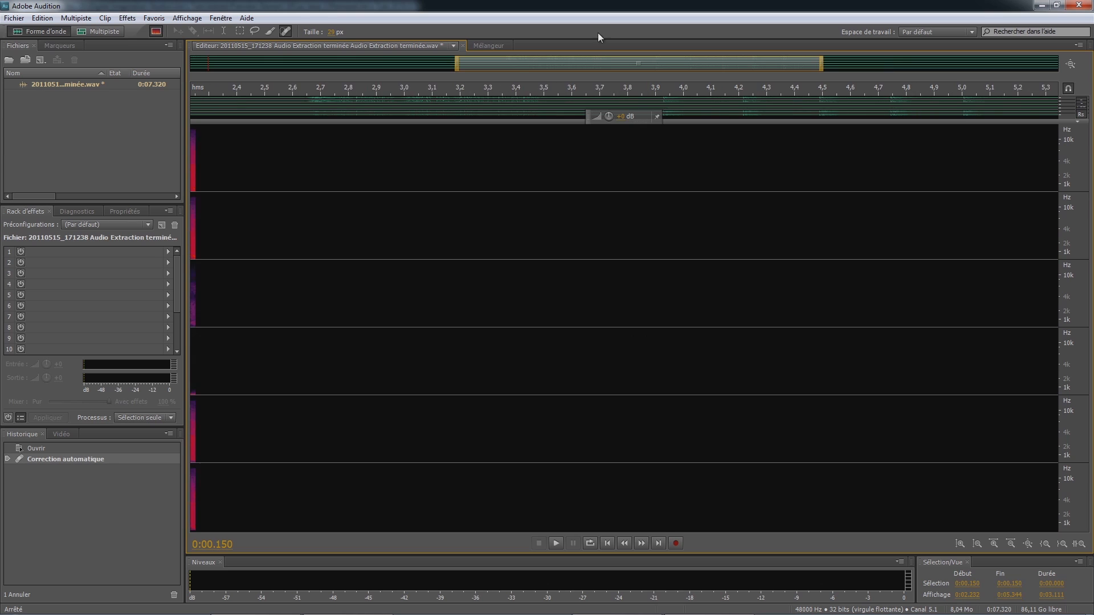
{"action": "left_click_drag", "start_coordinate": [587, 67], "coordinate": [821, 67]}
{"action": "left_click", "coordinate": [504, 144]}
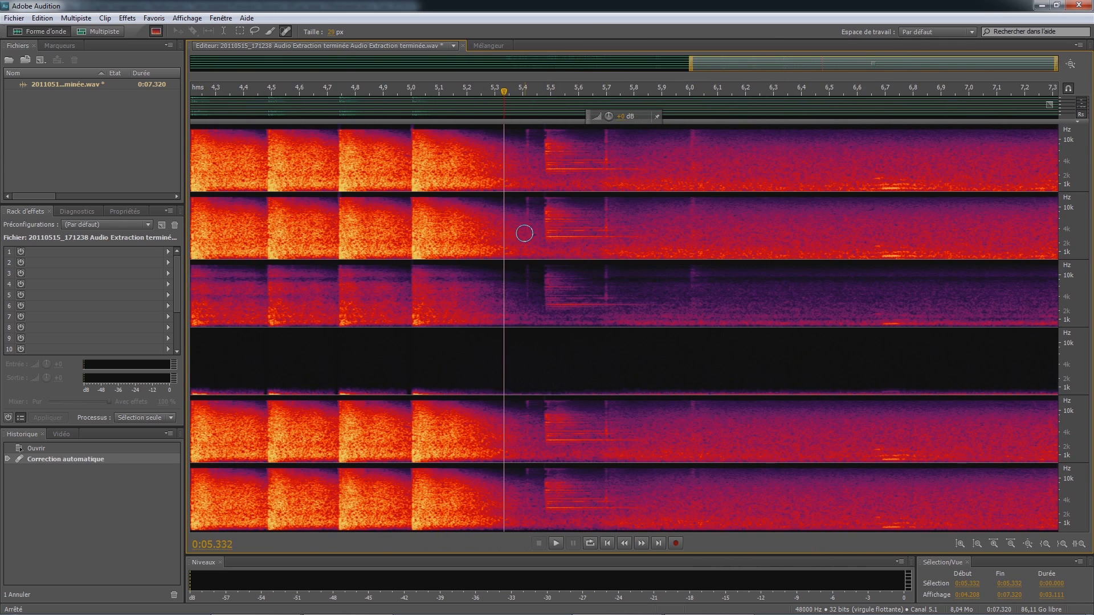
{"action": "key", "text": "space"}
{"action": "key", "text": "space"}
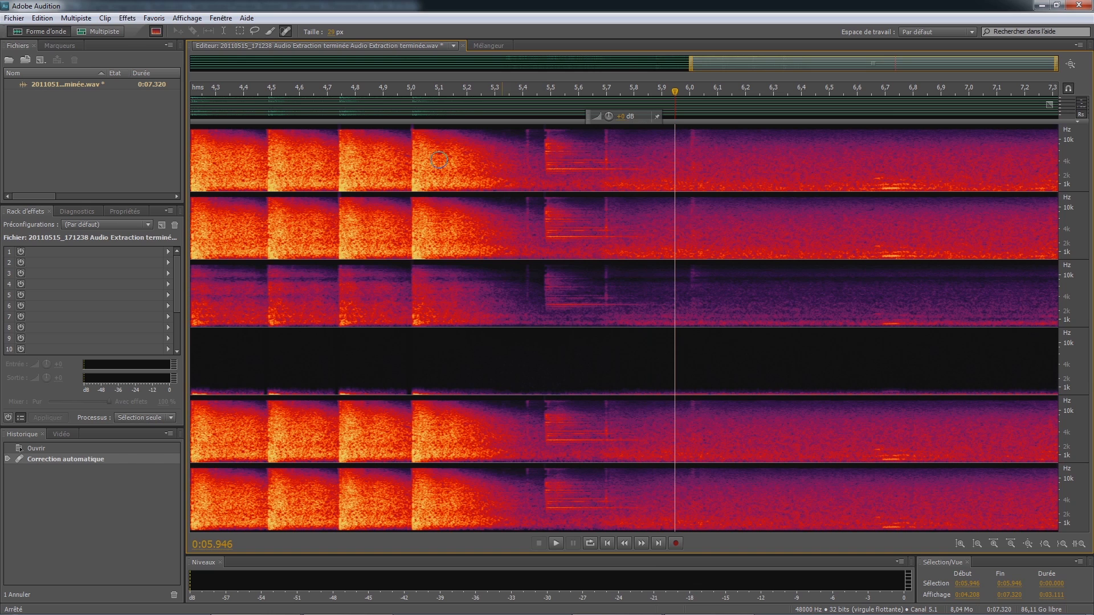
{"action": "left_click", "coordinate": [426, 159]}
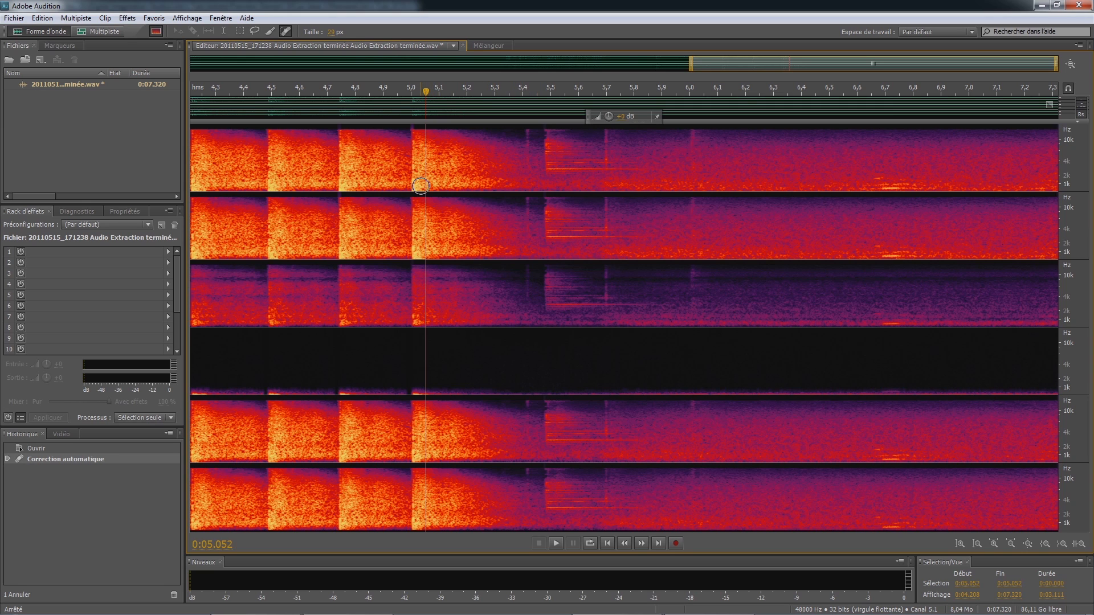
{"action": "left_click", "coordinate": [400, 164]}
{"action": "key", "text": "space"}
{"action": "key", "text": "space"}
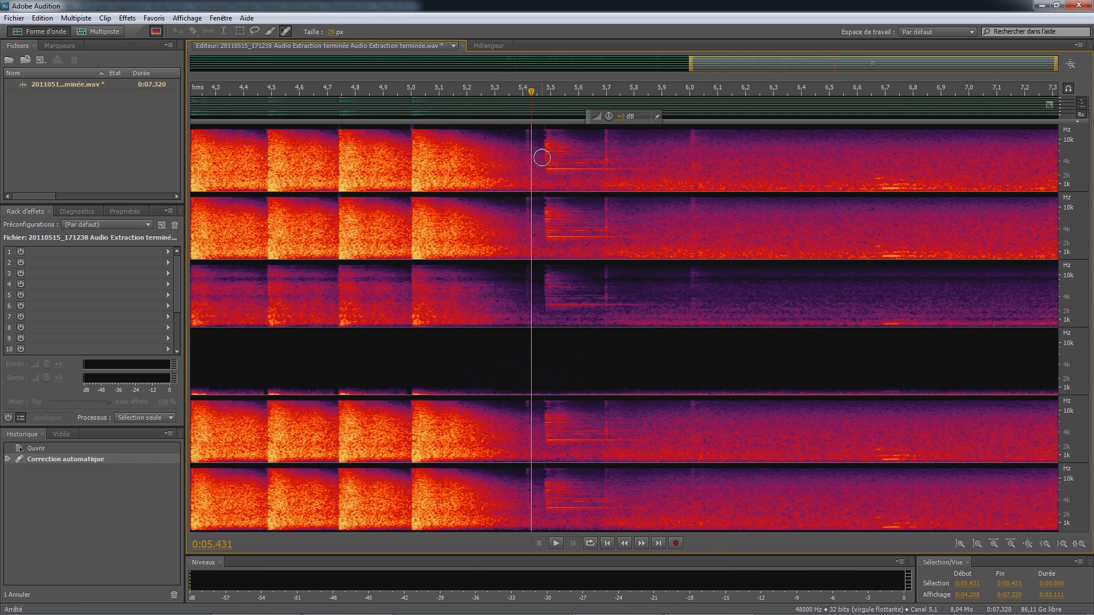
{"action": "key", "text": "space"}
{"action": "key", "text": "space"}
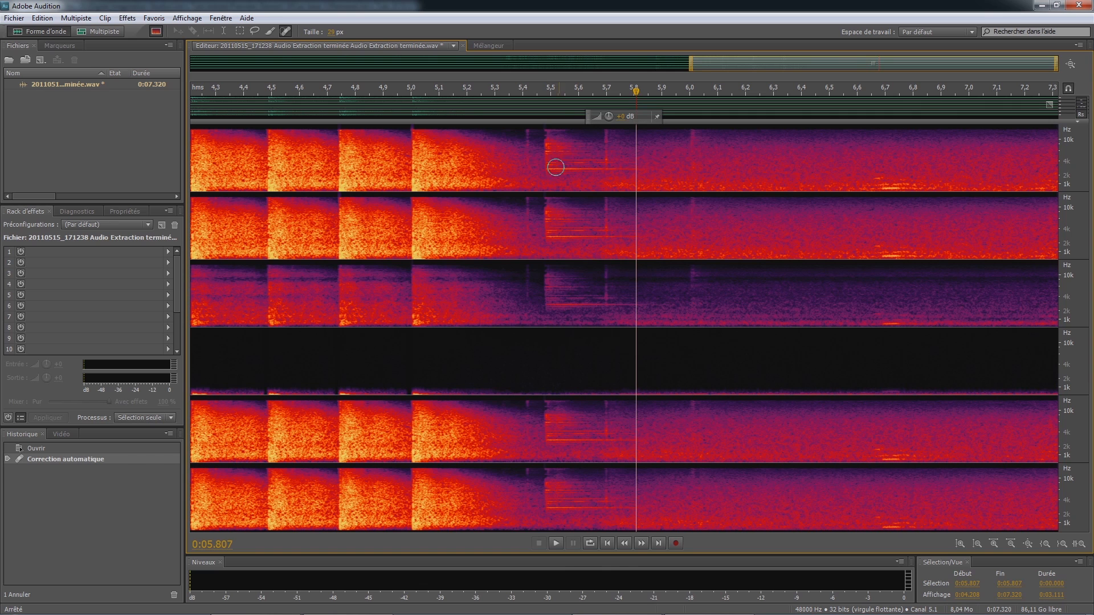
Heal the onset of the noise near 5.48 s with the Spot Healing Brush and play back that passage.
{"action": "scroll", "coordinate": [566, 171], "scroll_direction": "up", "scroll_amount": 3}
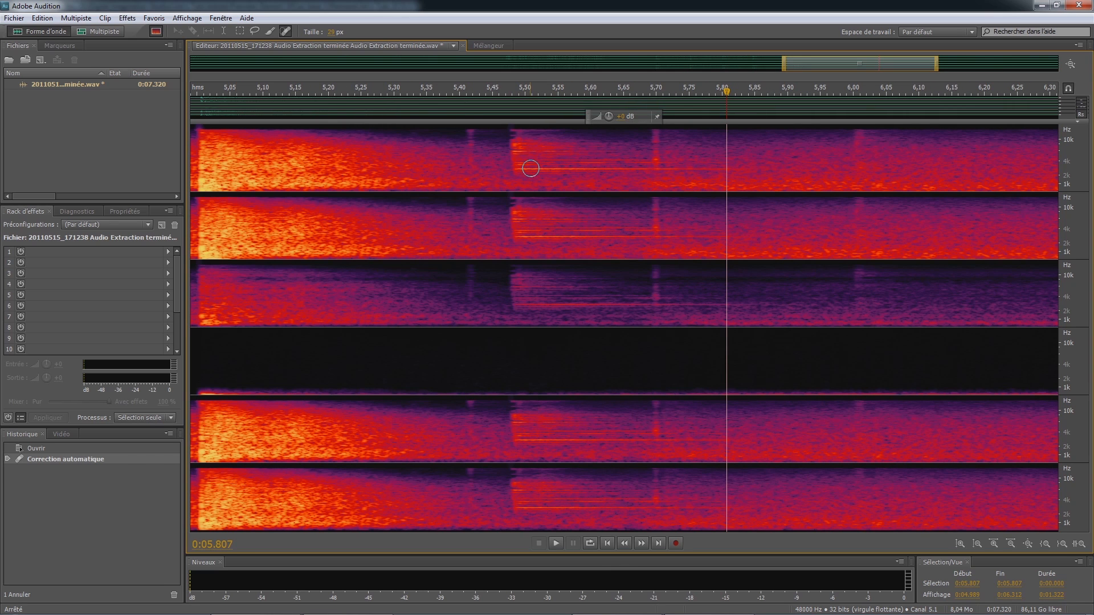
{"action": "mouse_move", "coordinate": [520, 171]}
{"action": "left_mouse_down"}
{"action": "mouse_move", "coordinate": [518, 128]}
{"action": "mouse_move", "coordinate": [511, 172]}
{"action": "left_mouse_up"}
{"action": "left_click", "coordinate": [431, 161]}
{"action": "key", "text": "space"}
{"action": "key", "text": "space"}
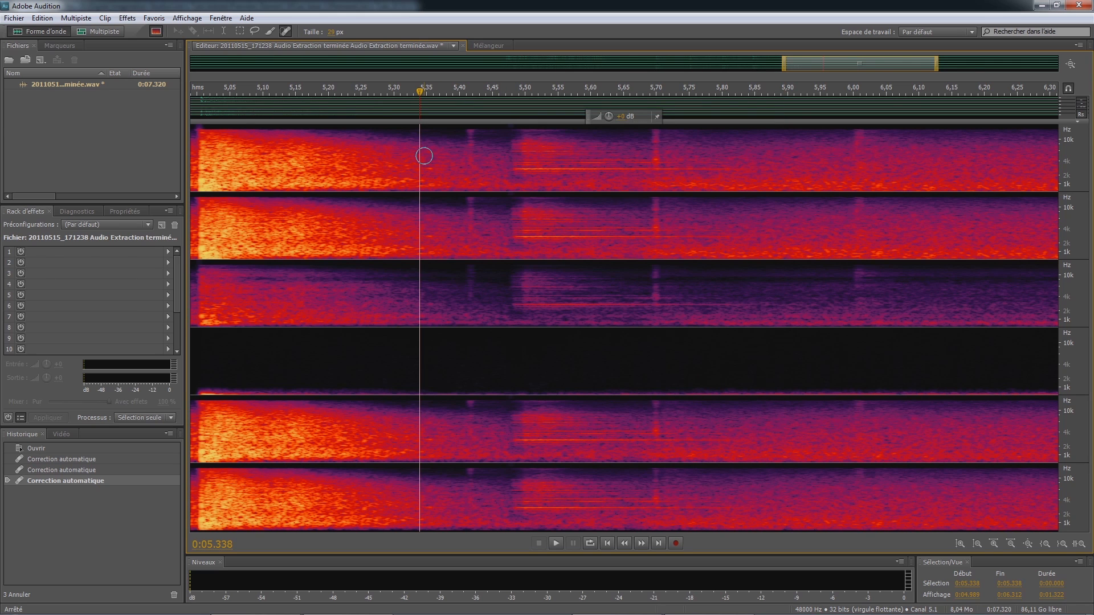
{"action": "key", "text": "space"}
{"action": "key", "text": "space"}
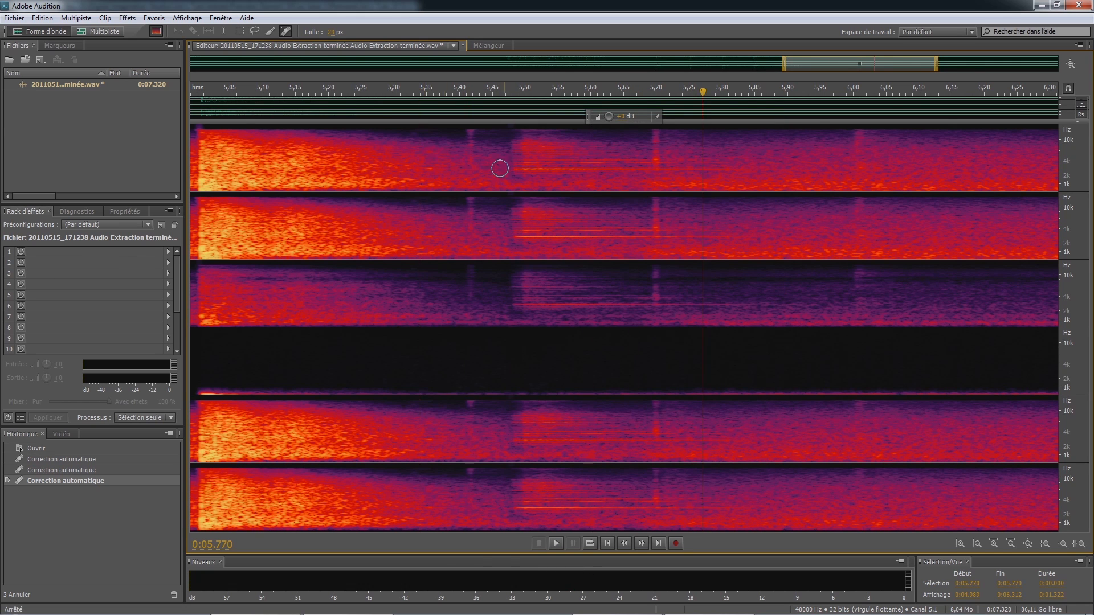
Heal the thin horizontal tone line from about 5.48 to 5.82 s with a smaller brush, then listen to the result.
{"action": "scroll", "coordinate": [545, 179], "scroll_direction": "up", "scroll_amount": 2}
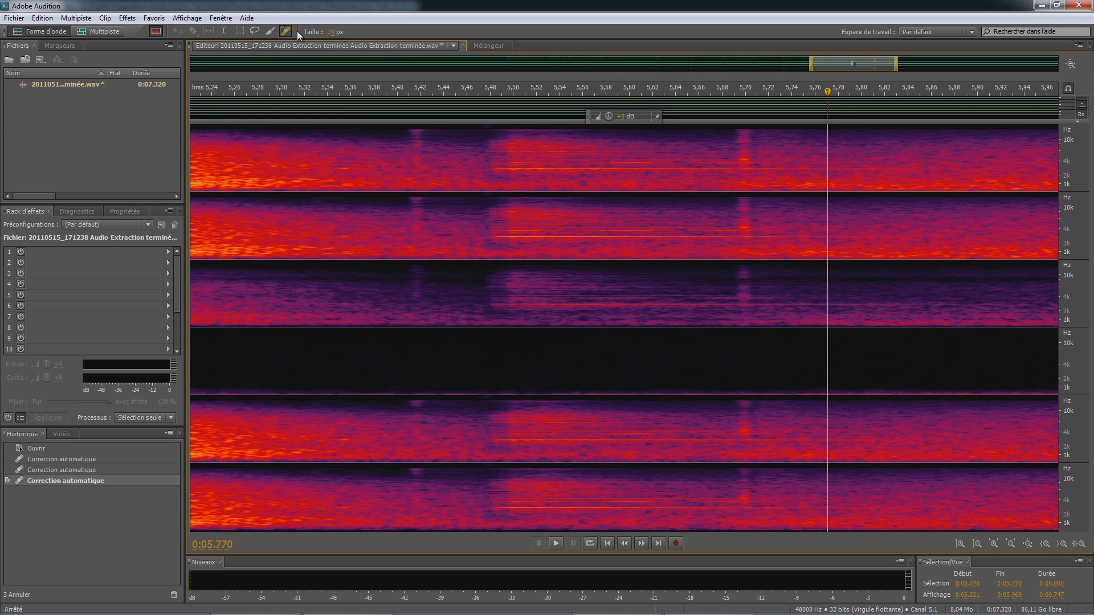
{"action": "left_click_drag", "start_coordinate": [331, 33], "coordinate": [322, 33]}
{"action": "left_click_drag", "start_coordinate": [491, 169], "coordinate": [884, 171]}
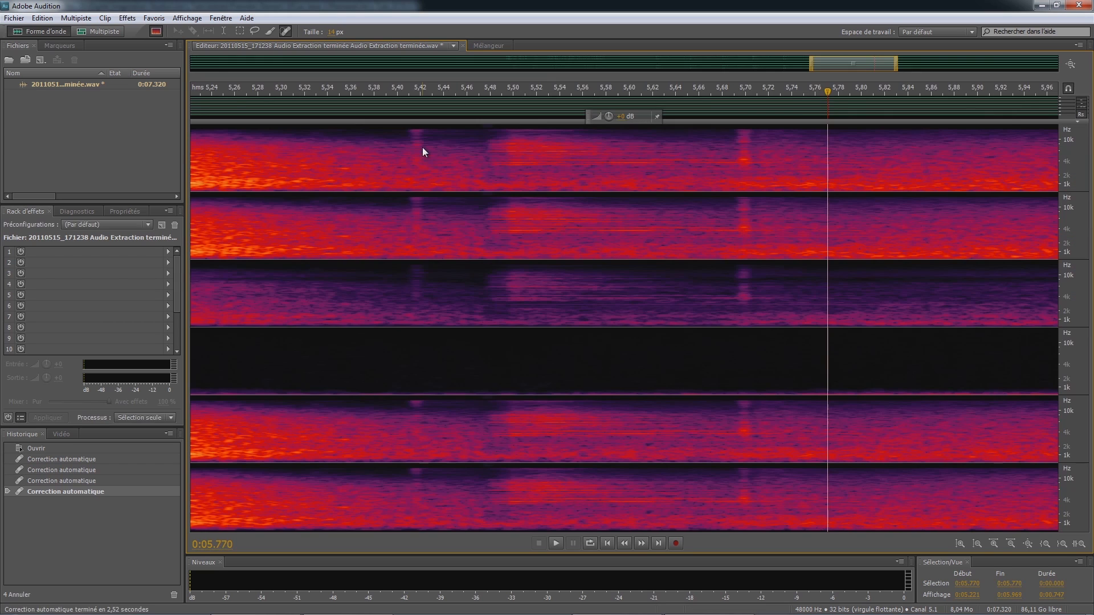
{"action": "left_click", "coordinate": [423, 149]}
{"action": "key", "text": "space"}
{"action": "key", "text": "space"}
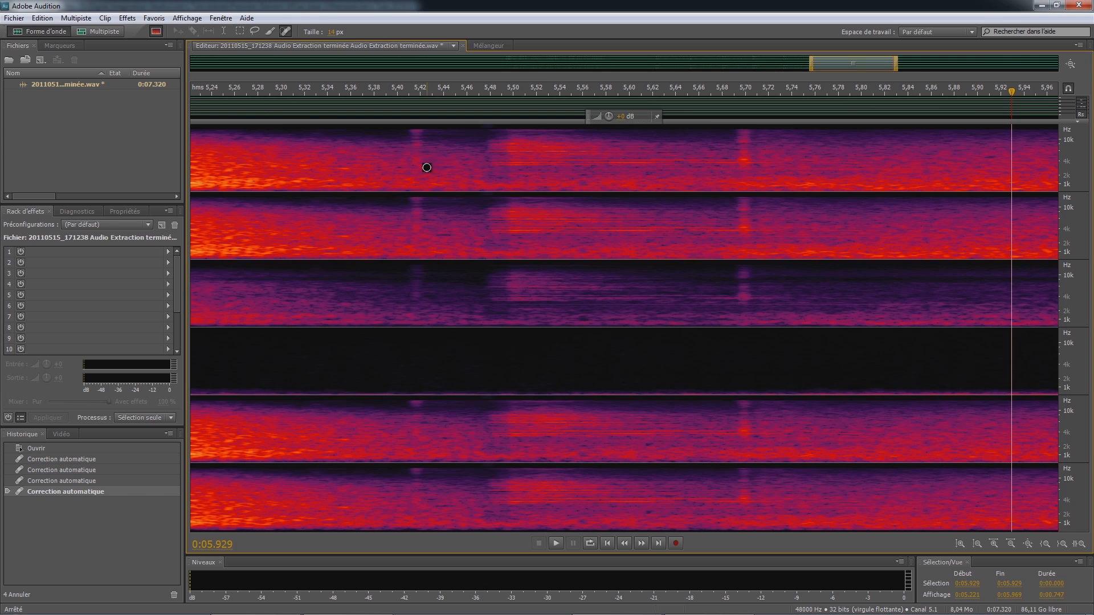
{"action": "left_click", "coordinate": [450, 145]}
{"action": "key", "text": "space"}
{"action": "key", "text": "space"}
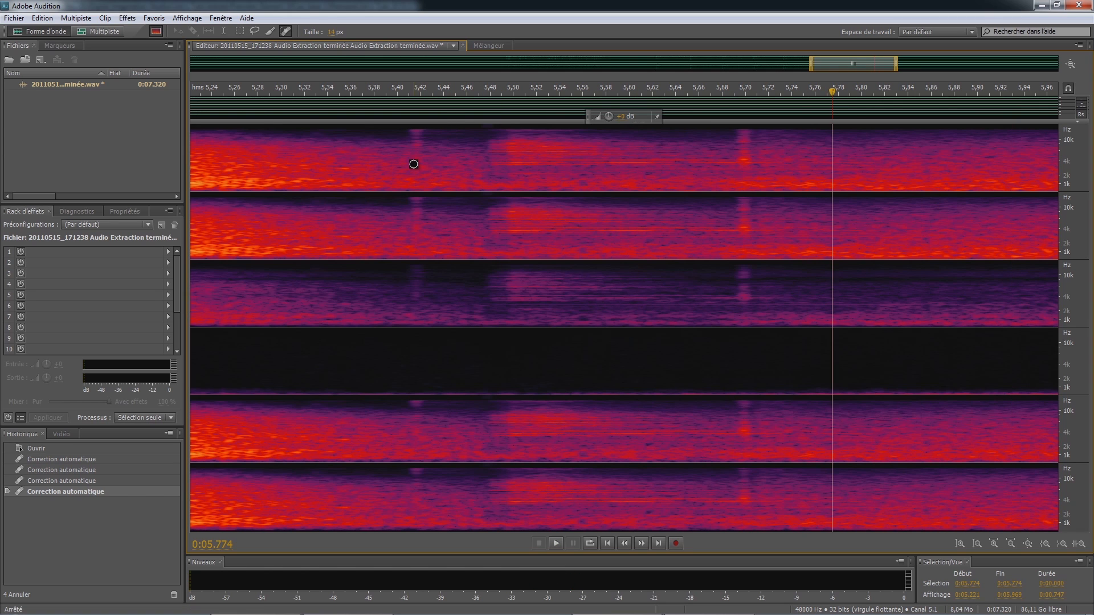
Heal the click near 5.42 s and the horizontal streaks from about 5.48 to 5.73 s, then play back the repaired passage.
{"action": "mouse_move", "coordinate": [417, 163]}
{"action": "left_mouse_down"}
{"action": "mouse_move", "coordinate": [416, 136]}
{"action": "mouse_move", "coordinate": [413, 171]}
{"action": "left_mouse_up"}
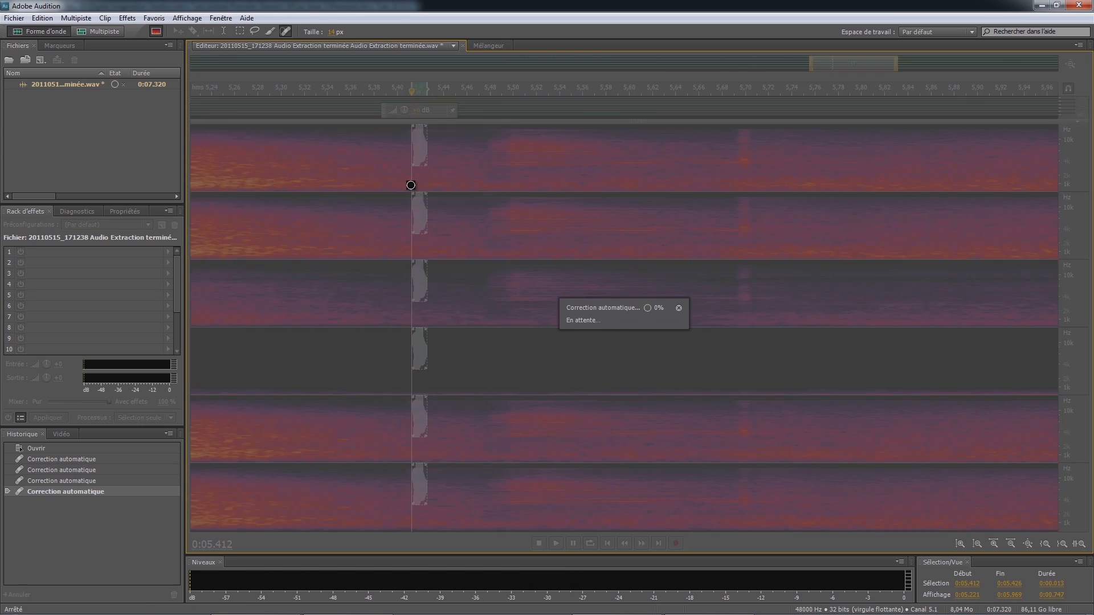
{"action": "left_click_drag", "start_coordinate": [497, 151], "coordinate": [596, 150]}
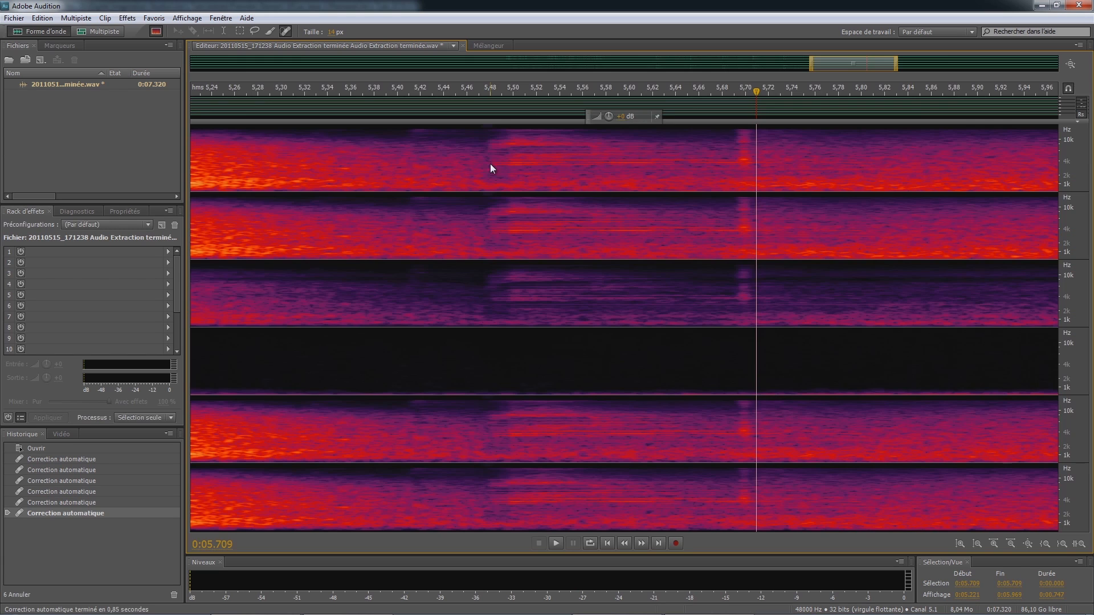
{"action": "left_click_drag", "start_coordinate": [486, 165], "coordinate": [782, 162]}
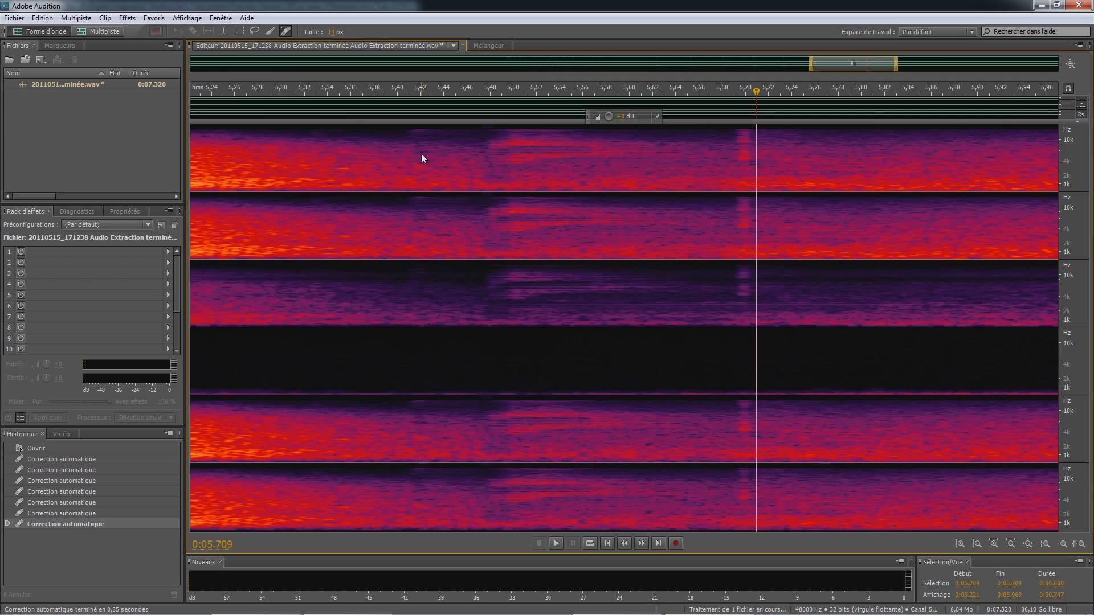
{"action": "left_click", "coordinate": [421, 153]}
{"action": "key", "text": "space"}
{"action": "key", "text": "space"}
{"action": "left_click", "coordinate": [287, 138]}
{"action": "key", "text": "space"}
{"action": "key", "text": "space"}
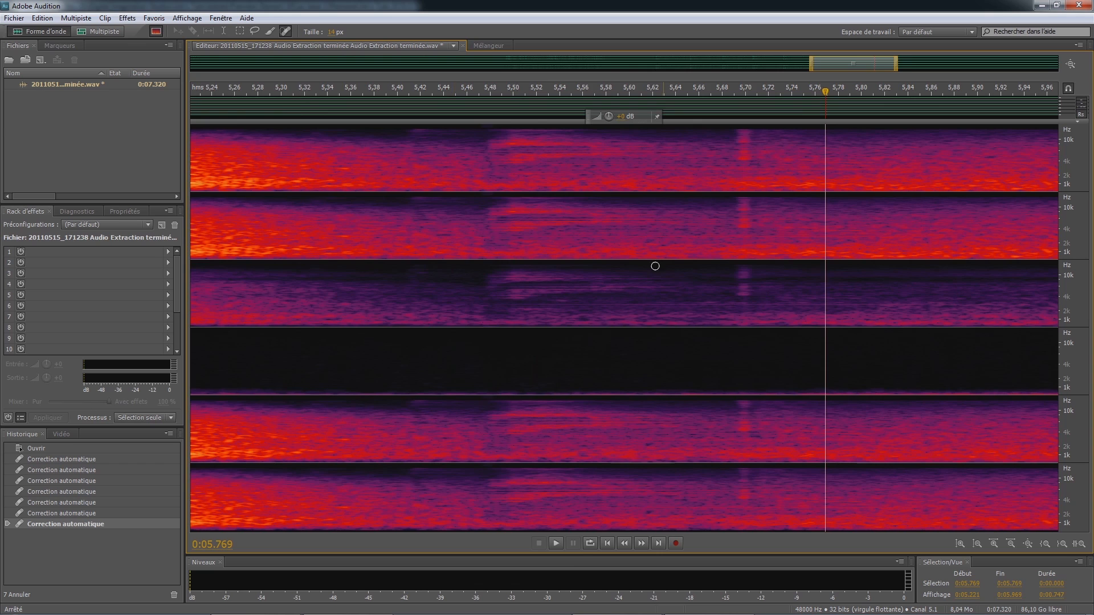
Go to the end of the file and listen repeatedly to the low-frequency noise around 6.65 to 6.8 s.
{"action": "scroll", "coordinate": [686, 261], "scroll_direction": "down", "scroll_amount": 2}
{"action": "left_click_drag", "start_coordinate": [834, 66], "coordinate": [972, 67]}
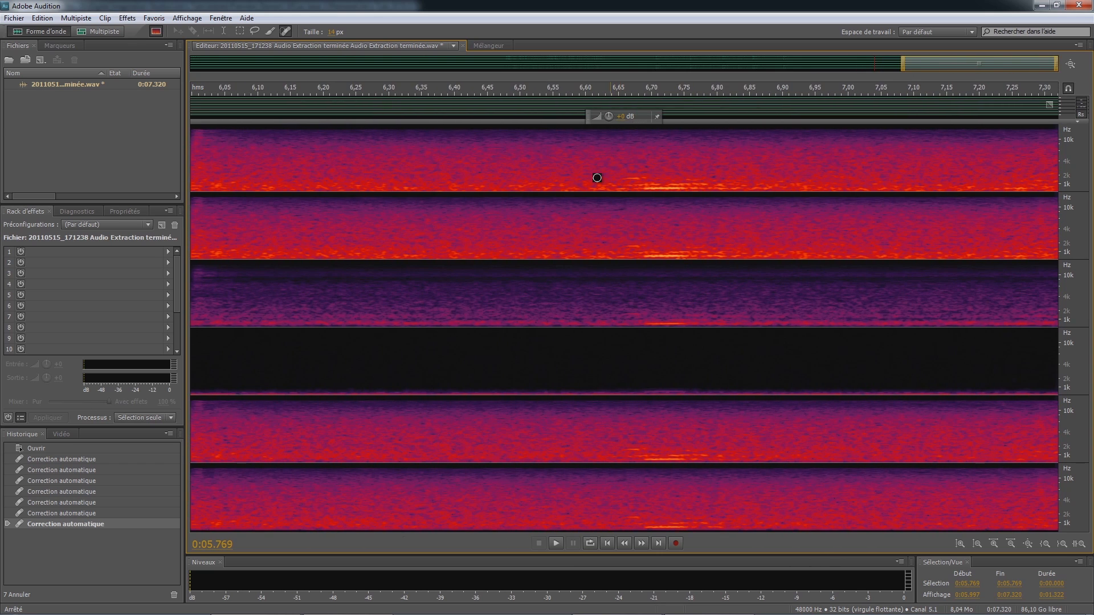
{"action": "left_click", "coordinate": [598, 177]}
{"action": "key", "text": "space"}
{"action": "left_click", "coordinate": [540, 177]}
{"action": "key", "text": "space"}
{"action": "left_click", "coordinate": [540, 177]}
{"action": "key", "text": "space"}
{"action": "key", "text": "space"}
Paint over the low-frequency streaks between about 6.65 and 6.9 s with the Spot Healing Brush.
{"action": "scroll", "coordinate": [633, 188], "scroll_direction": "up", "scroll_amount": 1}
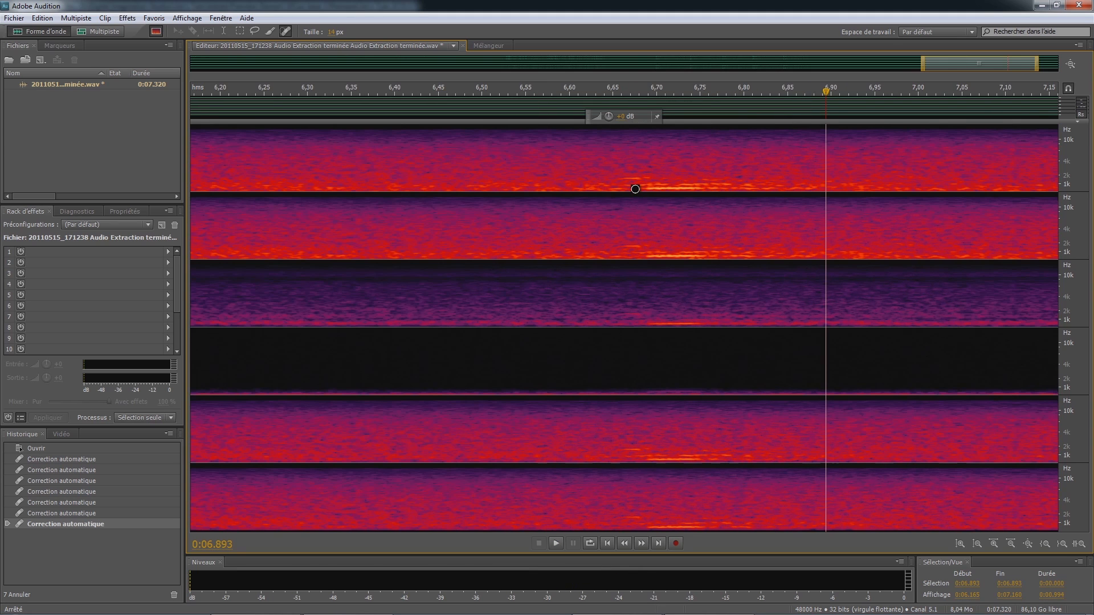
{"action": "left_click_drag", "start_coordinate": [635, 189], "coordinate": [766, 185]}
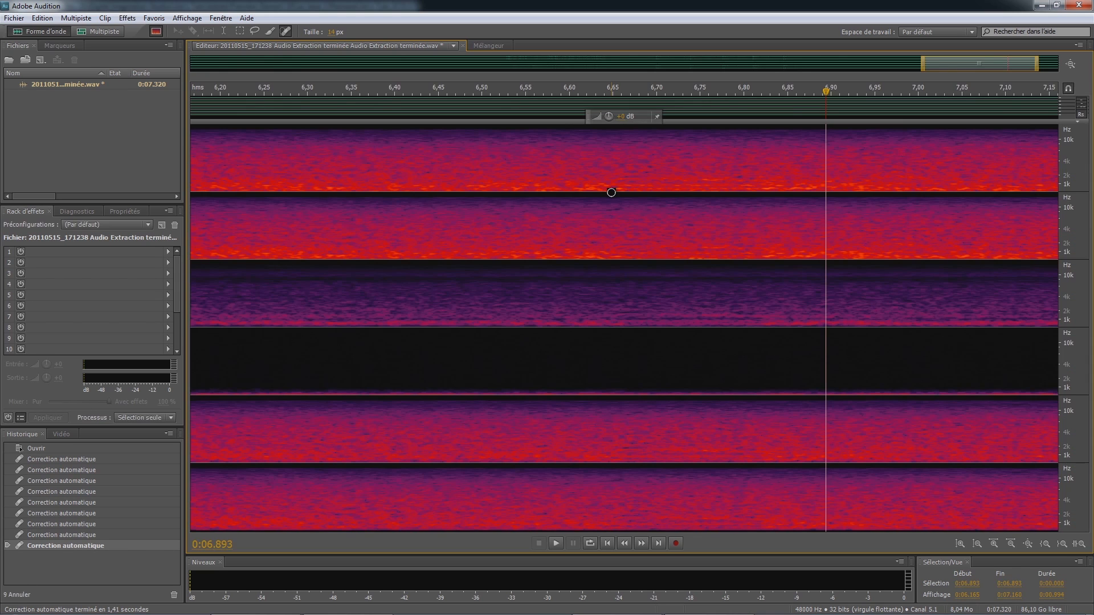
{"action": "left_click_drag", "start_coordinate": [617, 190], "coordinate": [827, 190]}
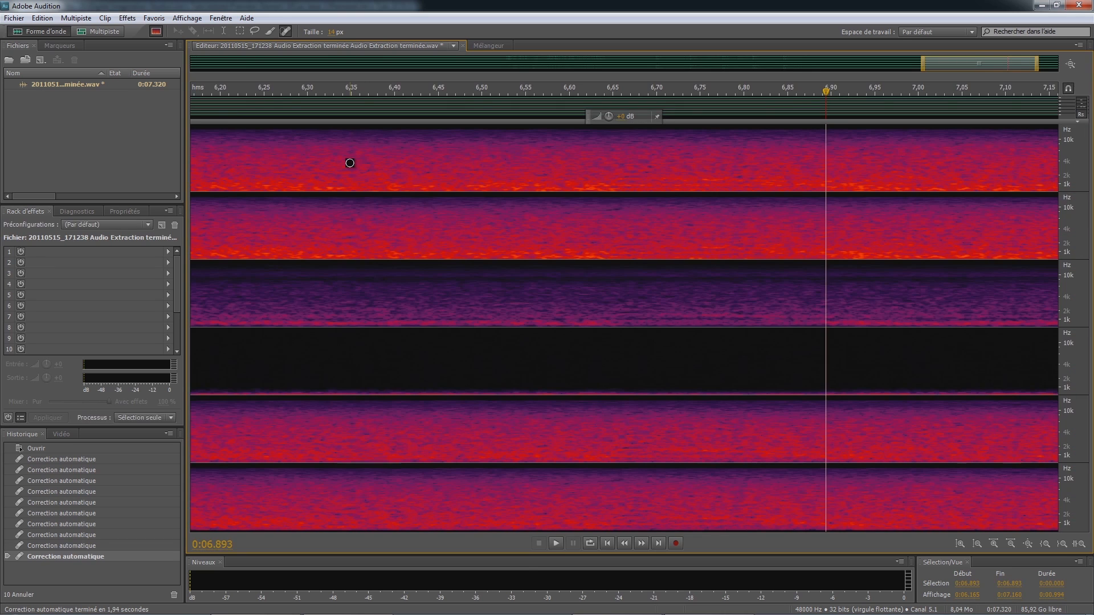
Play the end of the file from several points before the healed low-frequency area to check the repair.
{"action": "left_click", "coordinate": [349, 163]}
{"action": "key", "text": "space"}
{"action": "key", "text": "space"}
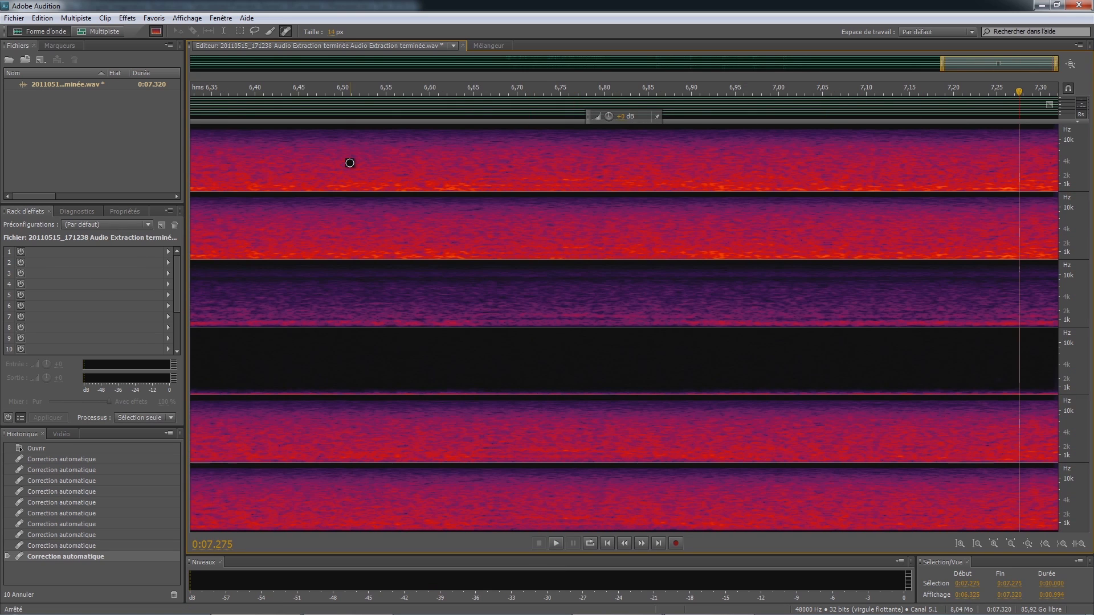
{"action": "scroll", "coordinate": [383, 188], "scroll_direction": "down", "scroll_amount": 2}
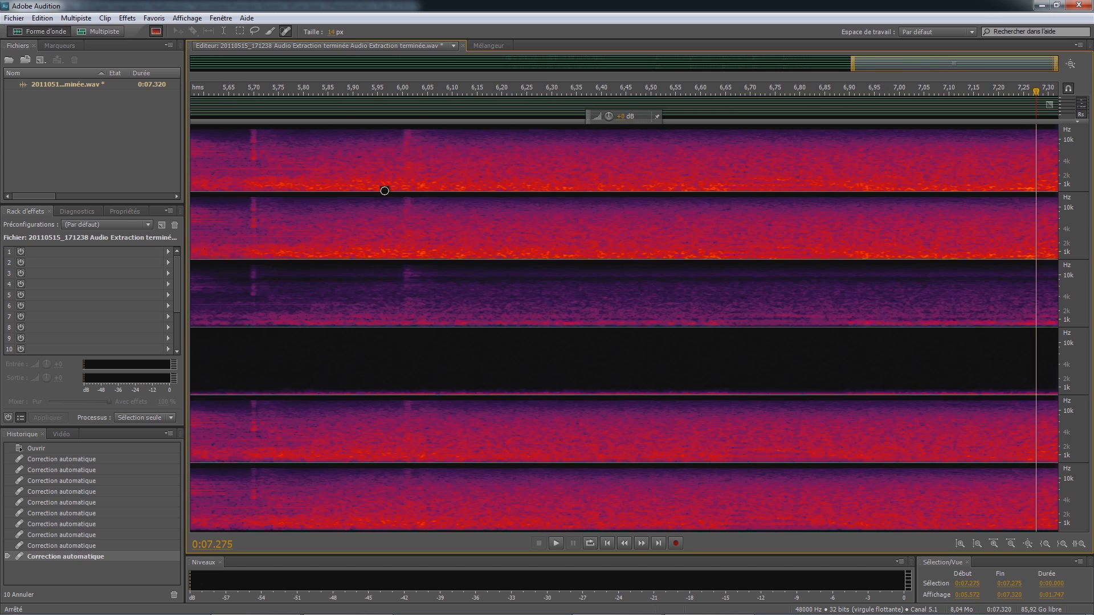
{"action": "scroll", "coordinate": [384, 191], "scroll_direction": "down", "scroll_amount": 1}
{"action": "left_click", "coordinate": [669, 169]}
{"action": "key", "text": "space"}
{"action": "key", "text": "space"}
{"action": "left_click", "coordinate": [512, 163]}
{"action": "key", "text": "space"}
{"action": "key", "text": "space"}
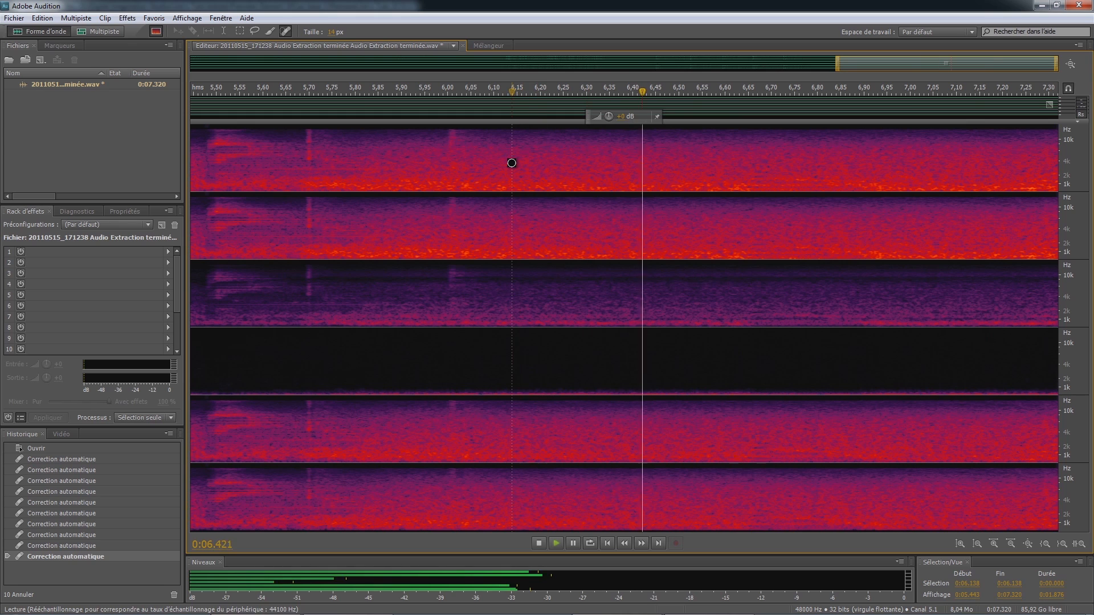
{"action": "key", "text": "space"}
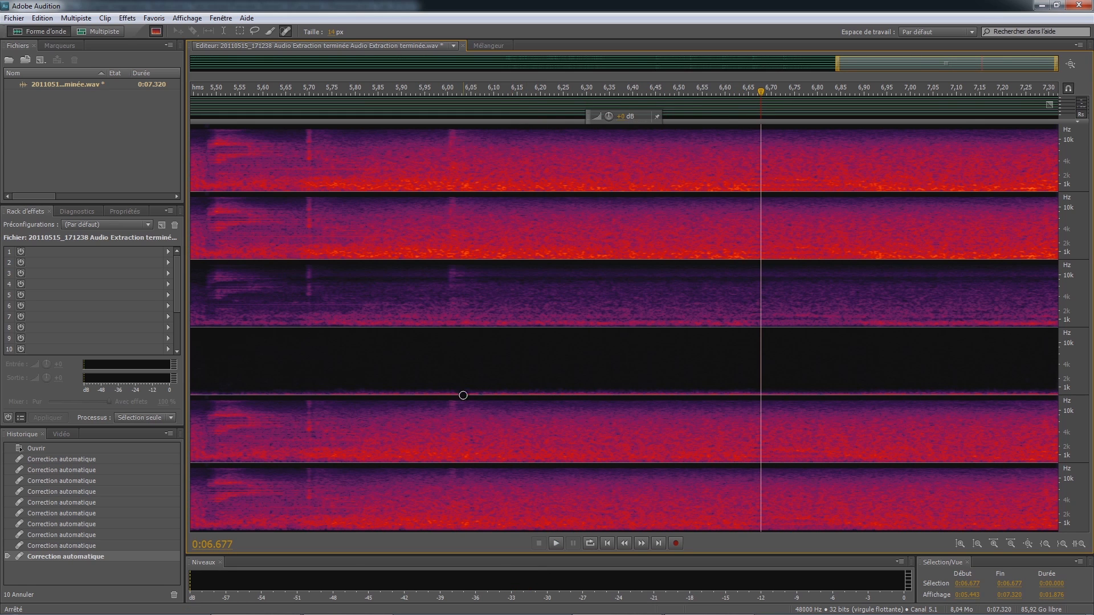
Return to the full-length spectral view and save the cleaned audio file.
{"action": "scroll", "coordinate": [431, 308], "scroll_direction": "down", "scroll_amount": 2}
{"action": "scroll", "coordinate": [431, 308], "scroll_direction": "down", "scroll_amount": 8}
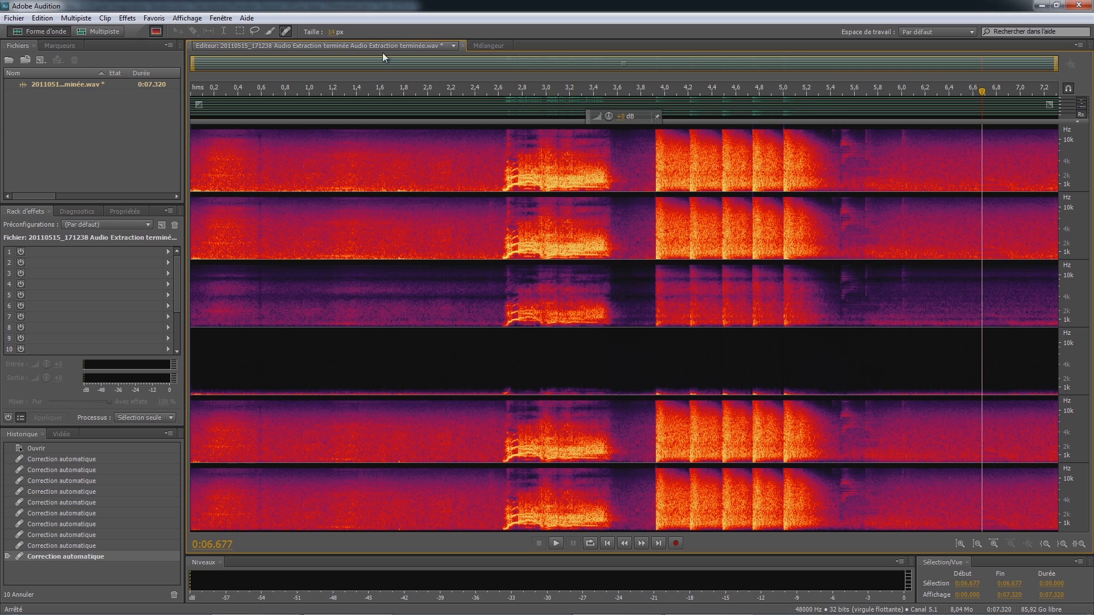
{"action": "left_click", "coordinate": [280, 36]}
{"action": "key", "text": "ctrl+s"}
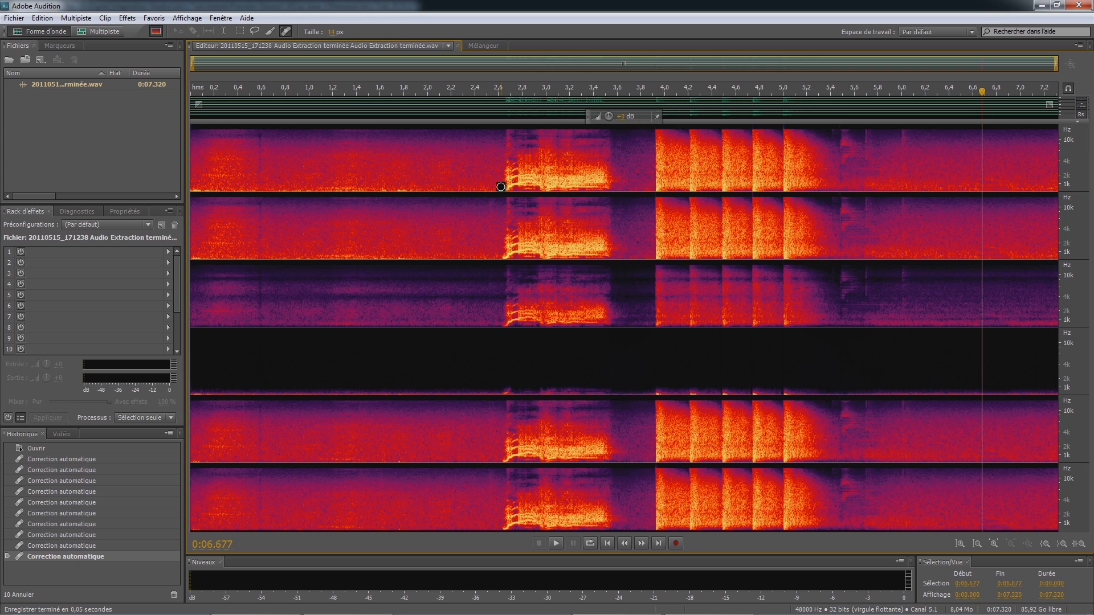
Close Audition, return to Premiere Pro and place the playhead at the start of the sequence.
{"action": "left_click", "coordinate": [1079, 6]}
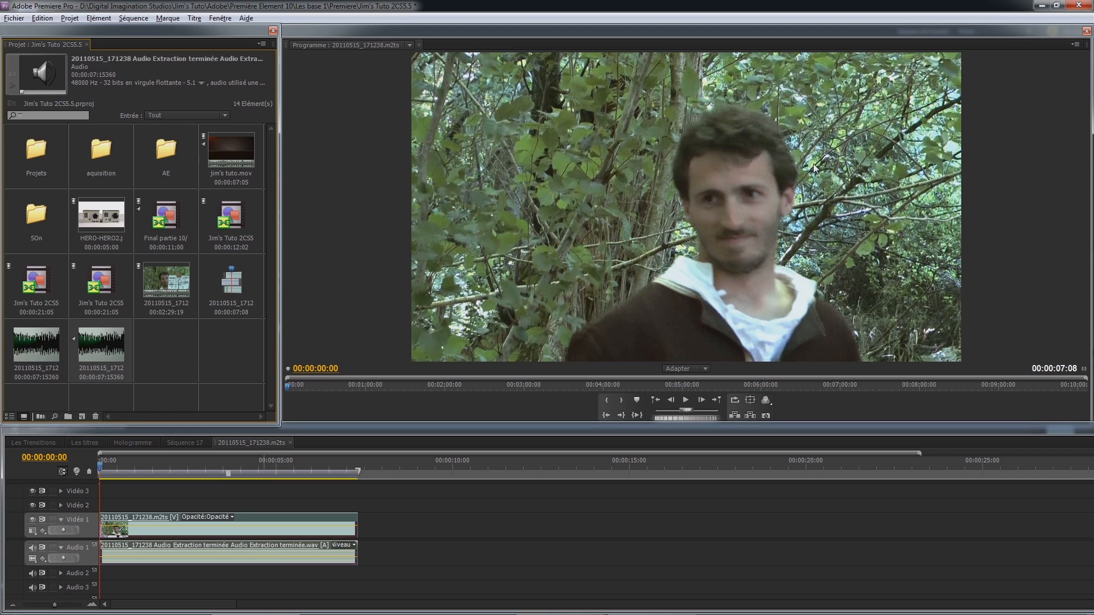
{"action": "left_click", "coordinate": [96, 463]}
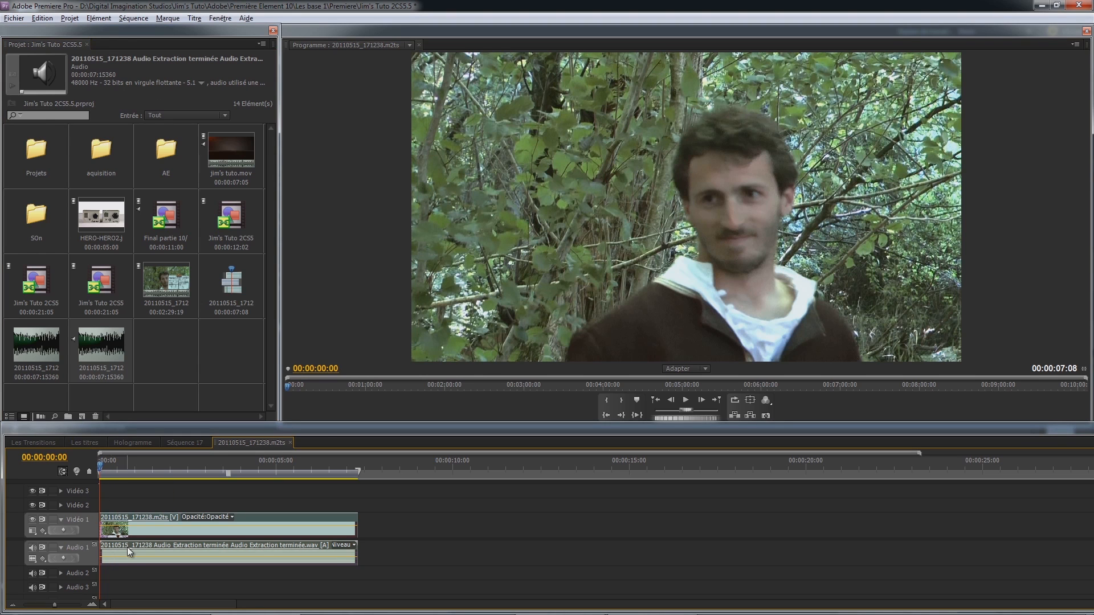